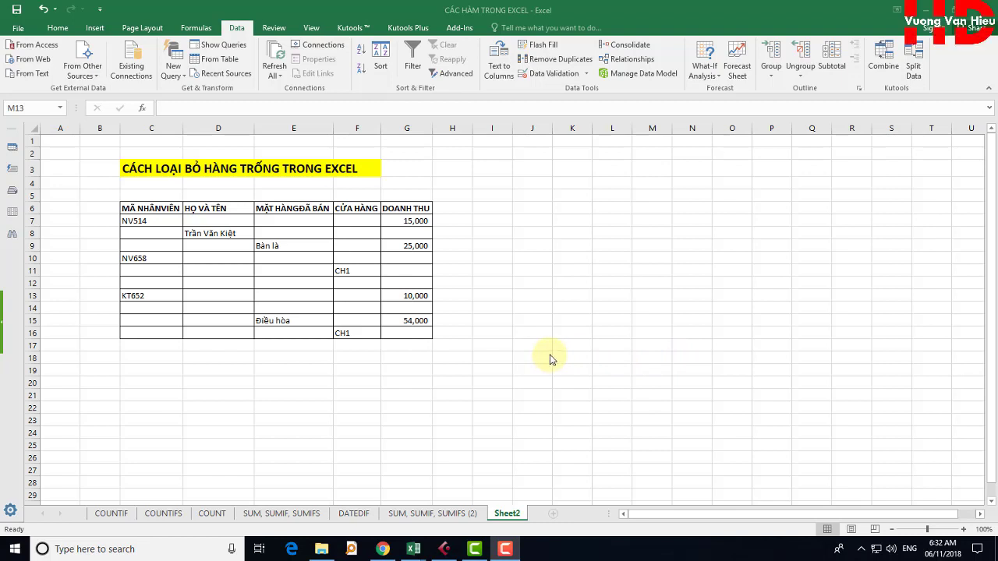
Select the sales table, blank row 12, and the data rows C7:G16.
{"action": "left_click_drag", "start_coordinate": [152, 208], "coordinate": [414, 332]}
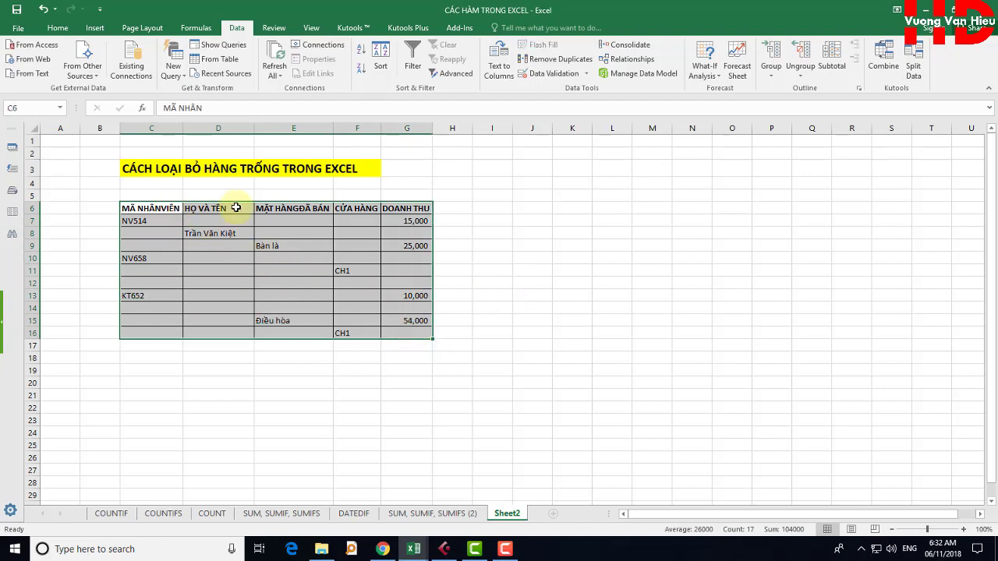
{"action": "left_click", "coordinate": [159, 281]}
{"action": "left_click_drag", "start_coordinate": [187, 281], "coordinate": [421, 283]}
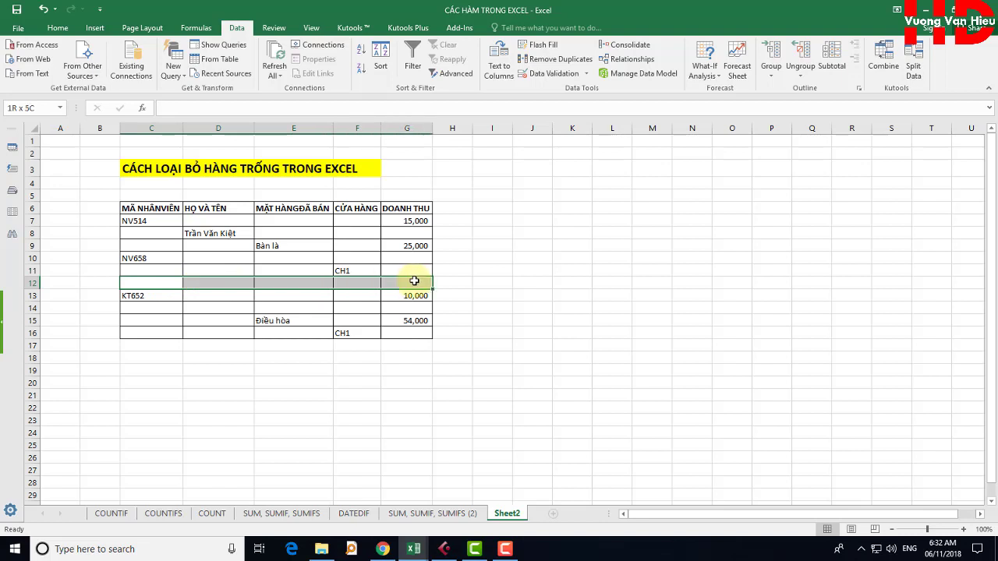
{"action": "left_click", "coordinate": [575, 298]}
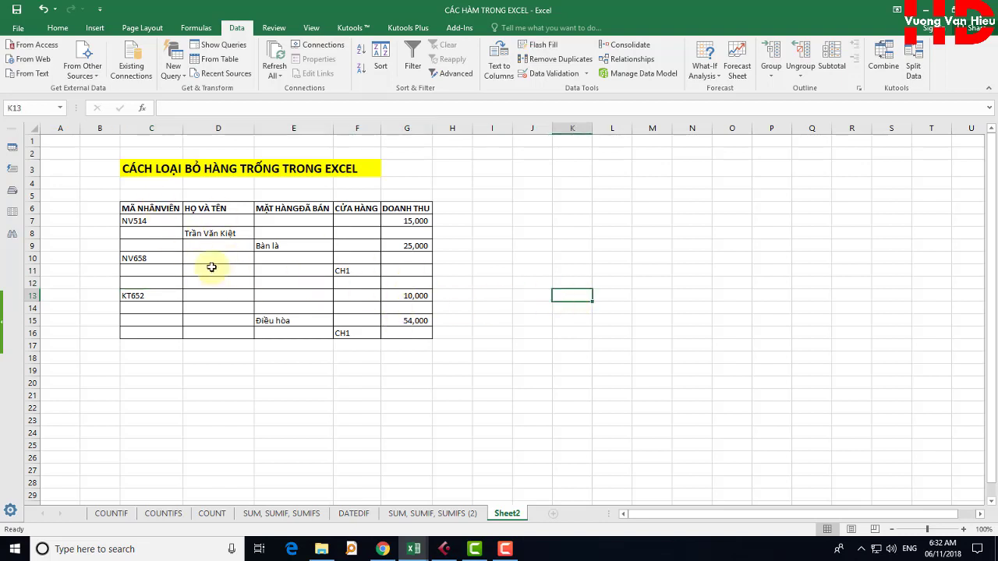
{"action": "left_click", "coordinate": [163, 223]}
{"action": "left_click_drag", "start_coordinate": [162, 223], "coordinate": [419, 332]}
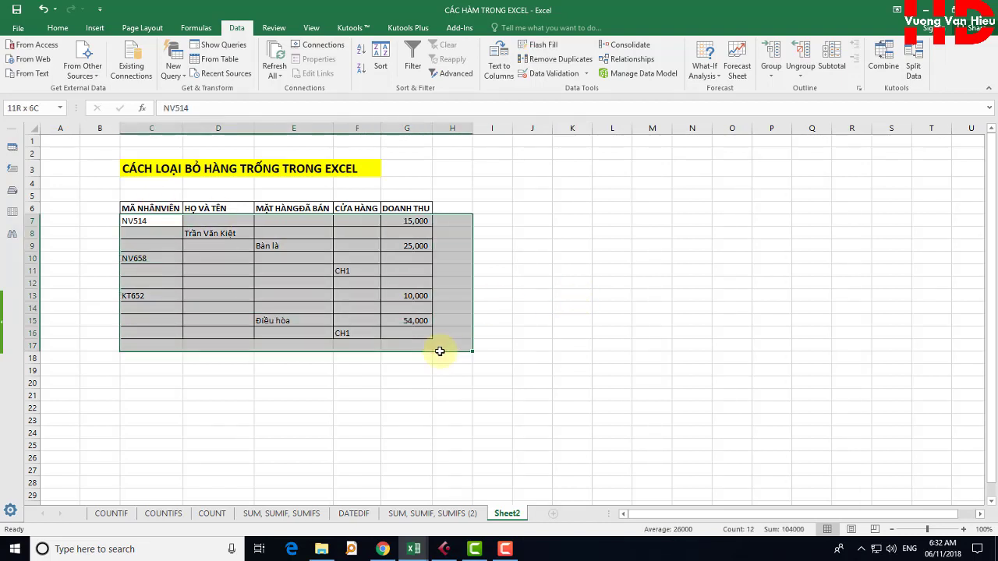
Point out scattered data, partial empty cells, and the completely blank rows 12 and 14.
{"action": "left_click", "coordinate": [214, 236]}
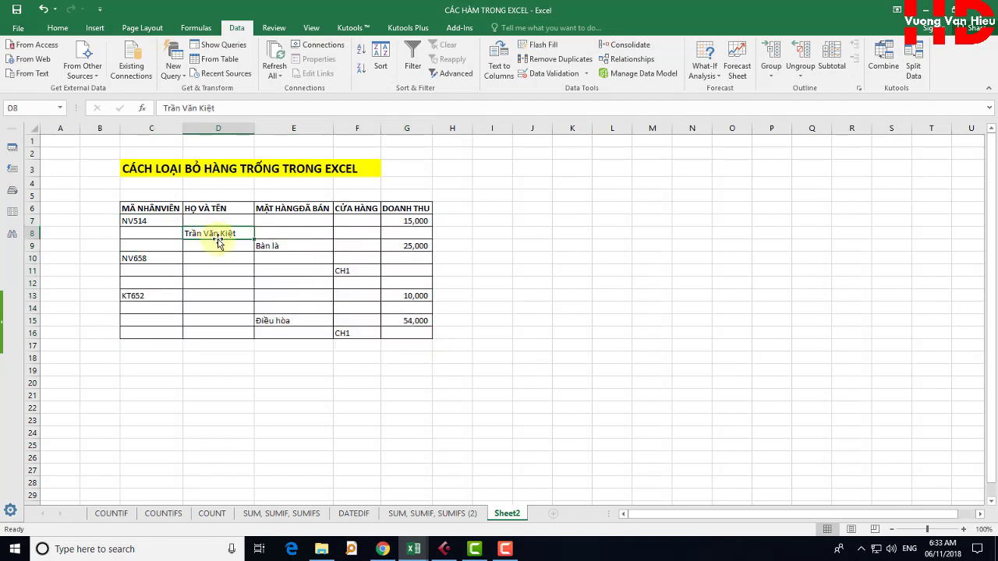
{"action": "left_click", "coordinate": [296, 283]}
{"action": "left_click", "coordinate": [342, 273]}
{"action": "left_click", "coordinate": [268, 245]}
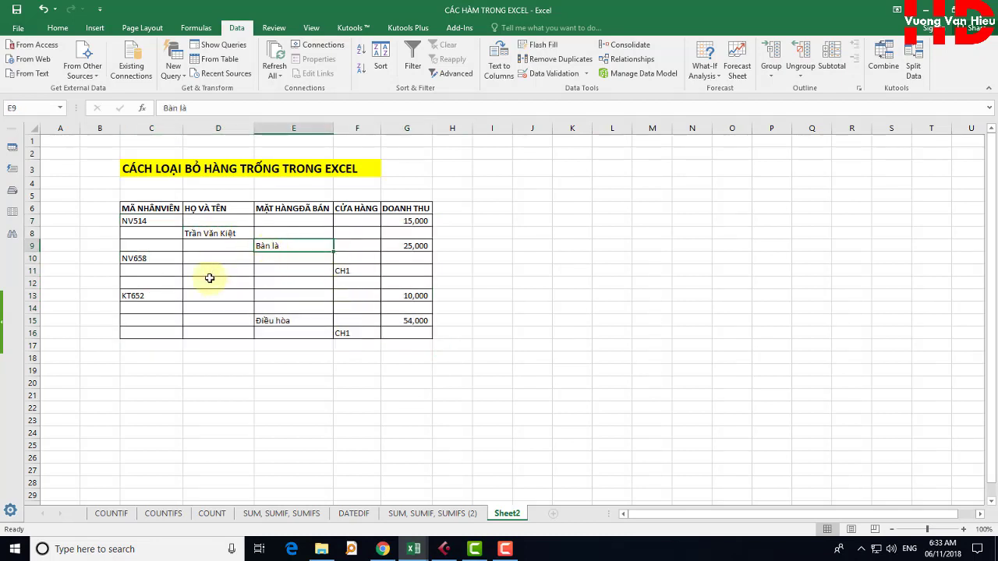
{"action": "left_click", "coordinate": [208, 278]}
{"action": "left_click", "coordinate": [296, 267]}
{"action": "left_click", "coordinate": [374, 247]}
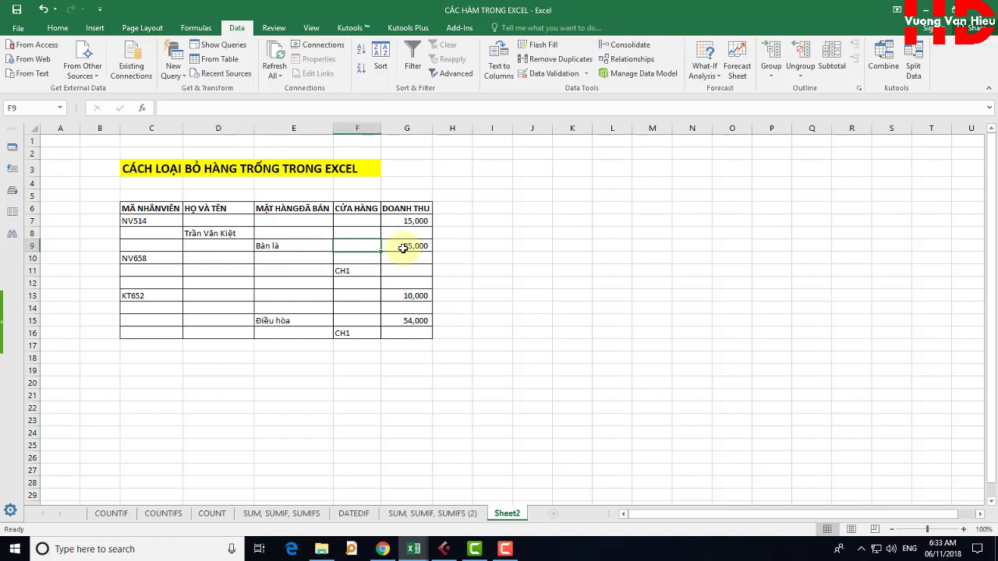
{"action": "left_click", "coordinate": [404, 281]}
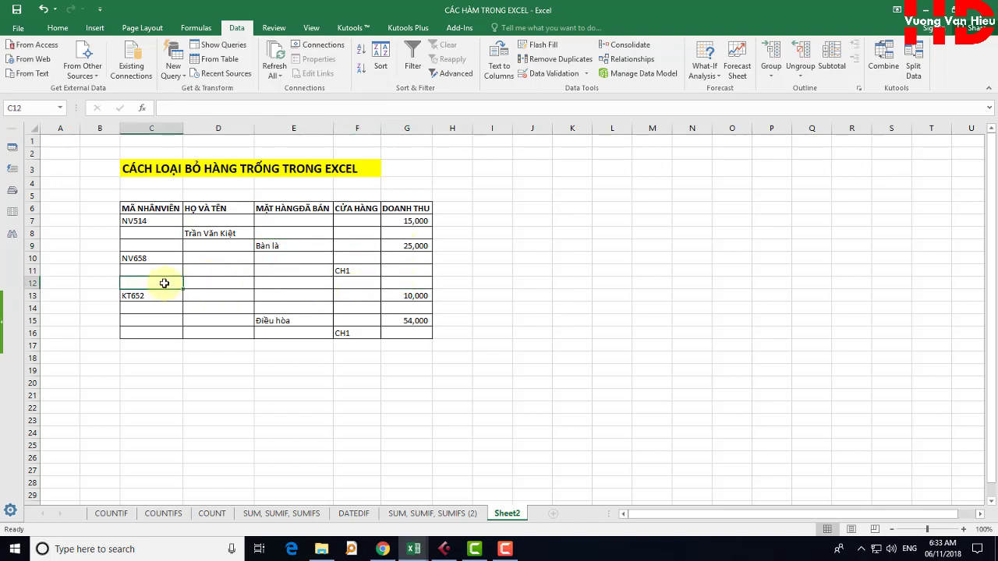
{"action": "left_click_drag", "start_coordinate": [165, 283], "coordinate": [414, 283]}
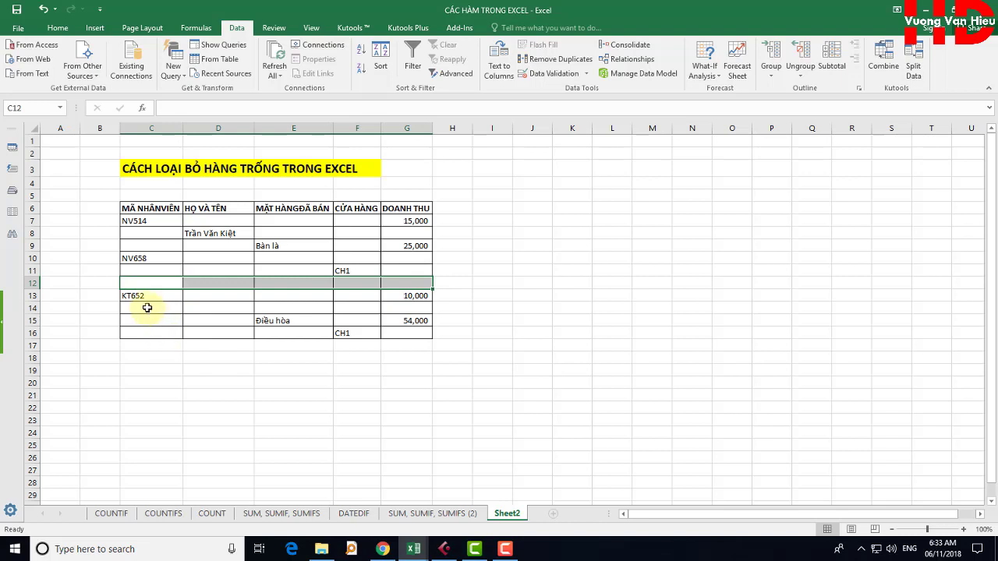
{"action": "left_click_drag", "start_coordinate": [147, 307], "coordinate": [405, 304]}
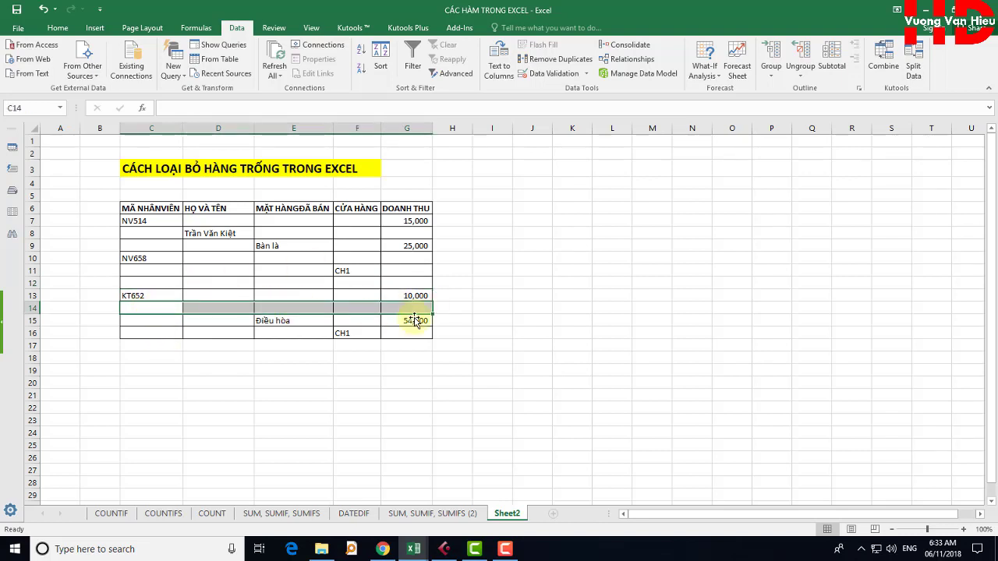
{"action": "left_click", "coordinate": [529, 260]}
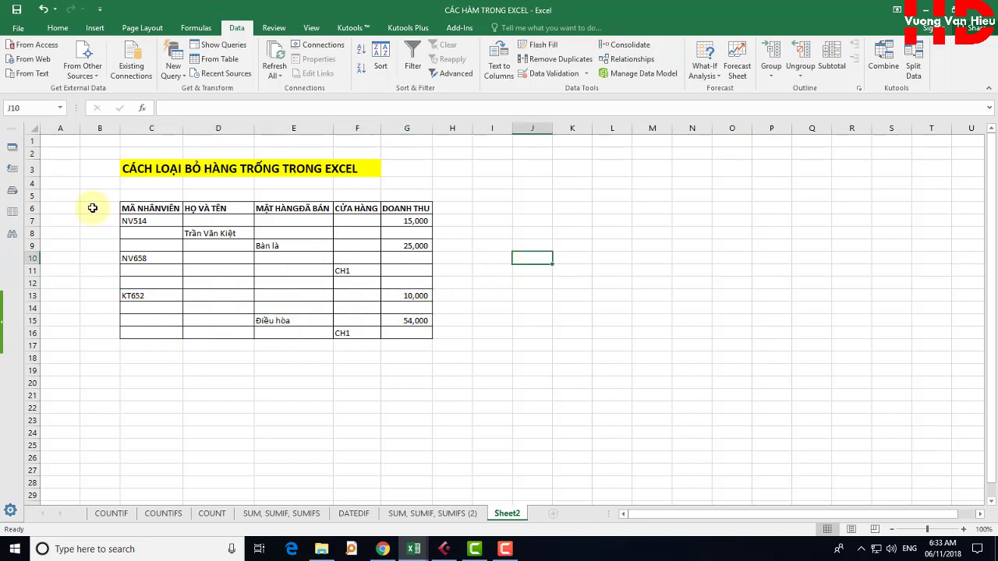
Turn on AutoFilter for the header row C6:G6.
{"action": "left_click", "coordinate": [157, 209]}
{"action": "left_click_drag", "start_coordinate": [178, 207], "coordinate": [407, 208]}
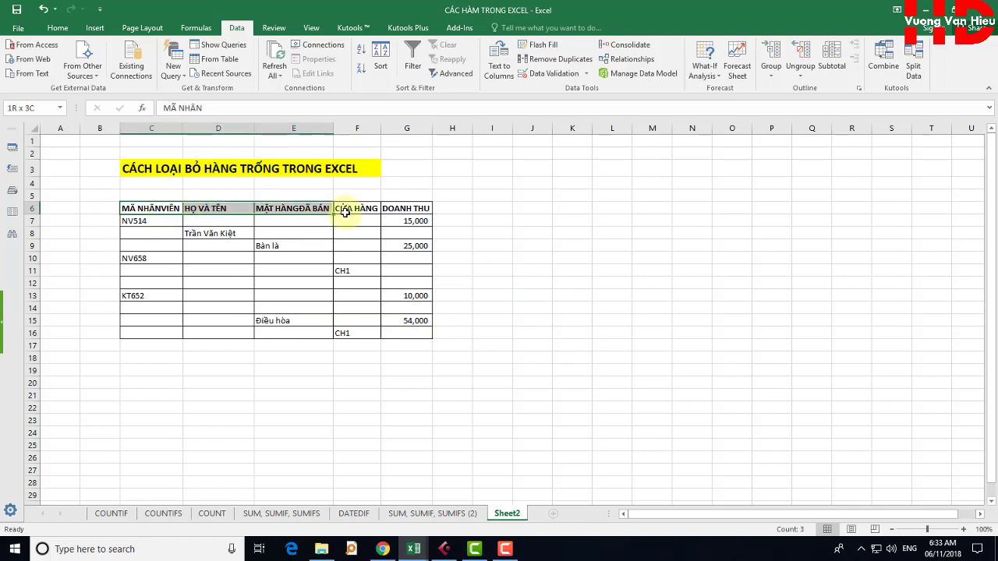
{"action": "left_click", "coordinate": [412, 67]}
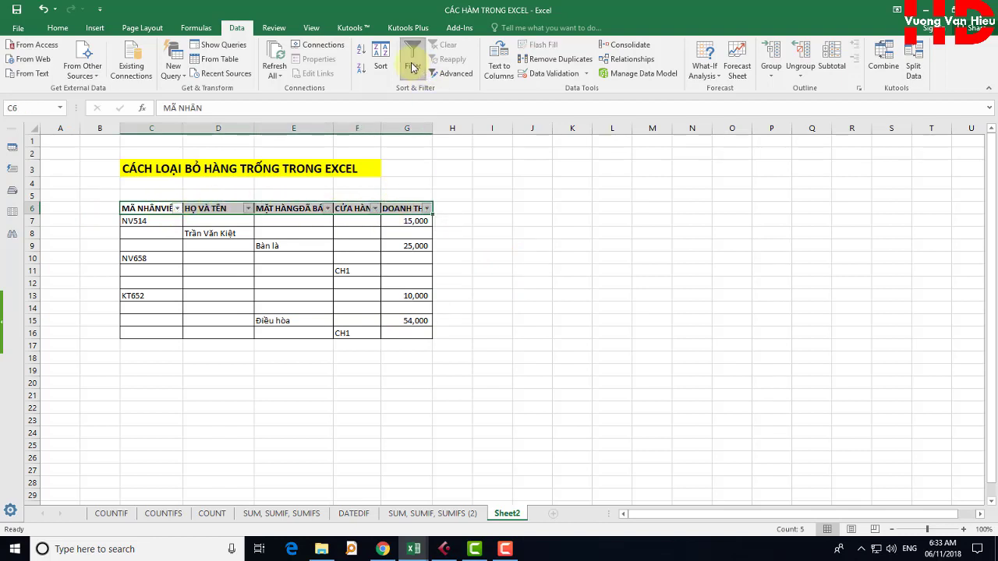
Filter the MÃ NHÂN VIÊN and HỌ VÀ TÊN columns to (Blanks) only.
{"action": "left_click", "coordinate": [177, 209]}
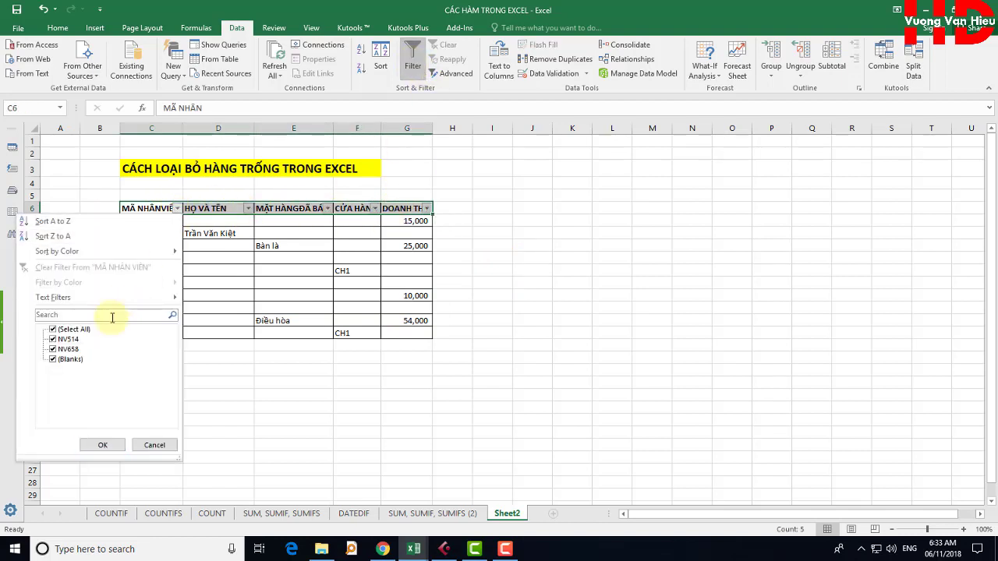
{"action": "left_click", "coordinate": [53, 330]}
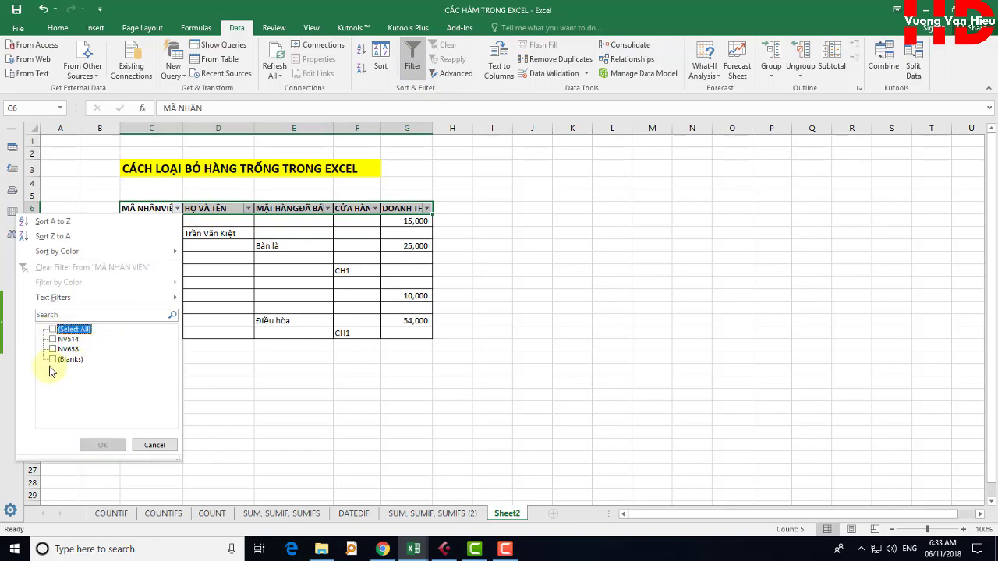
{"action": "left_click", "coordinate": [52, 360]}
{"action": "left_click", "coordinate": [104, 445]}
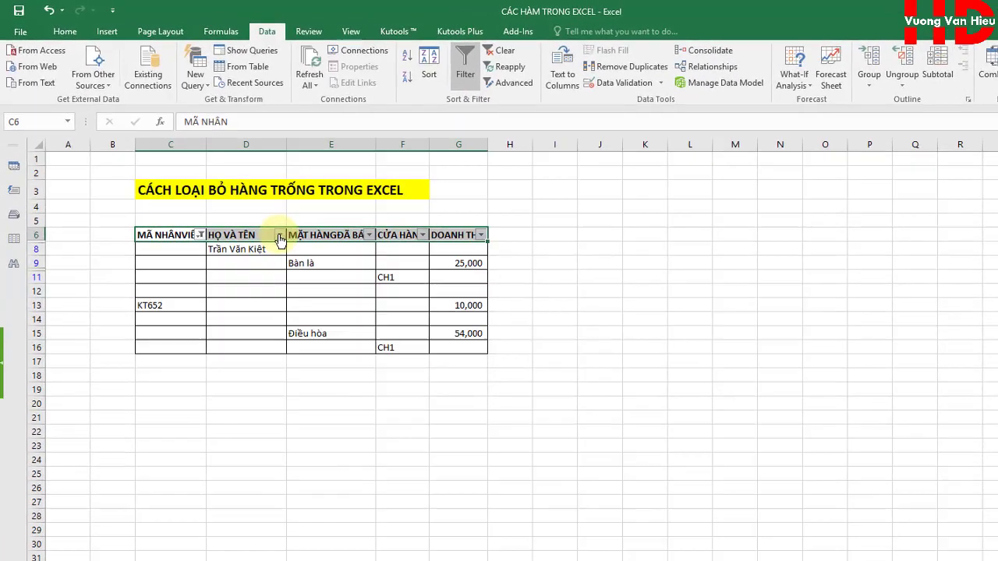
{"action": "left_click", "coordinate": [248, 208]}
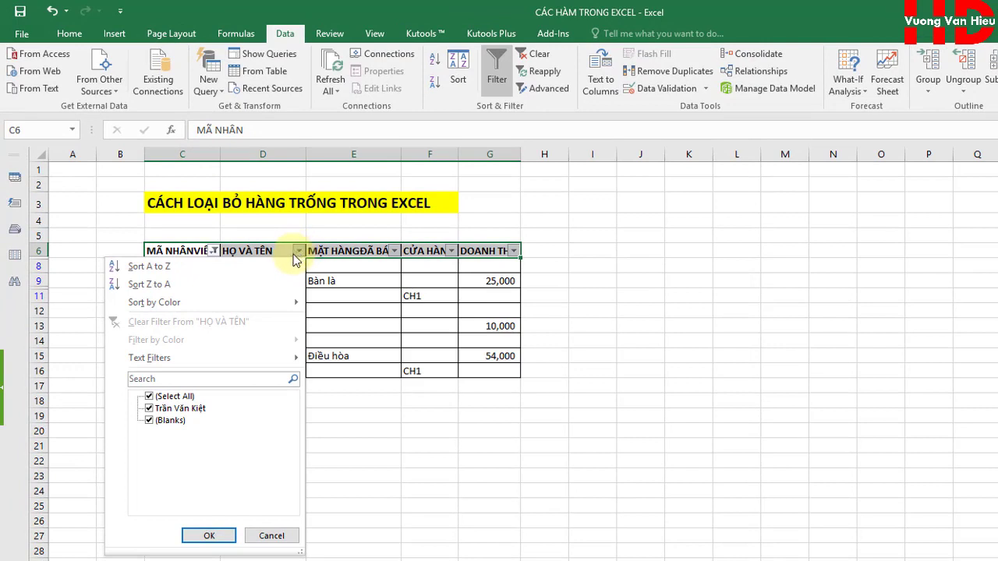
{"action": "left_click", "coordinate": [150, 396]}
{"action": "left_click", "coordinate": [149, 421]}
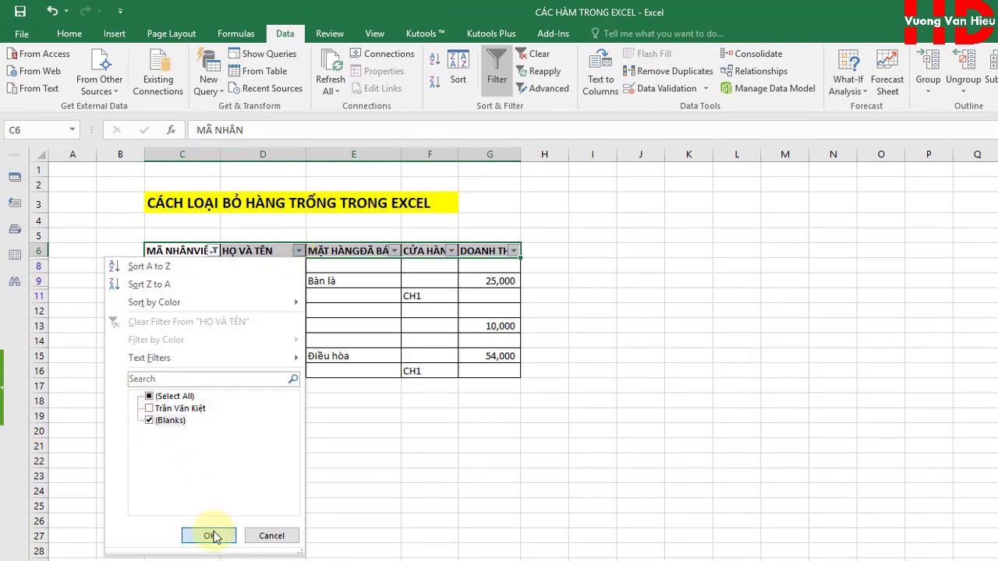
{"action": "left_click", "coordinate": [212, 537]}
{"action": "left_click", "coordinate": [321, 490]}
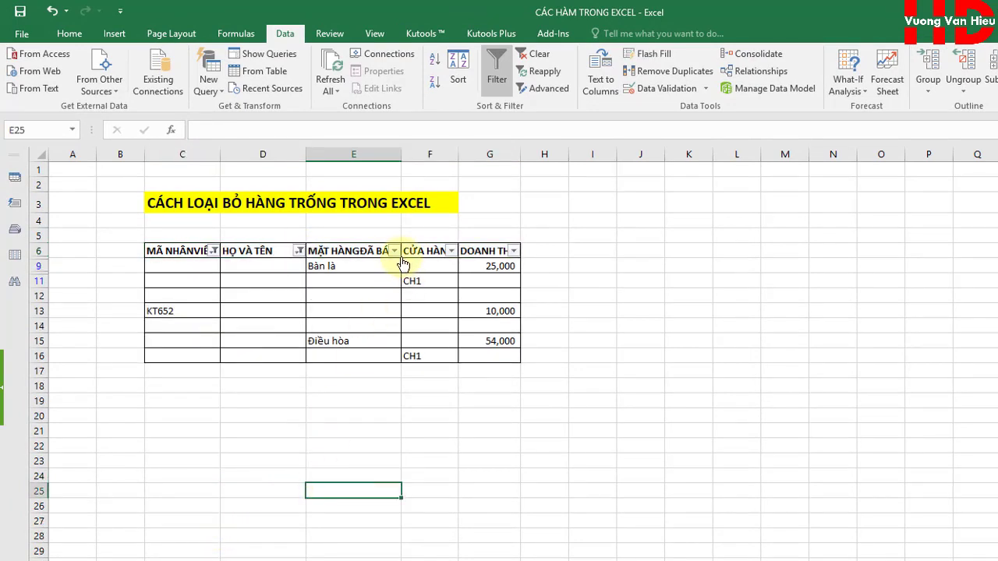
Filter MẶT HÀNG ĐÃ BÁN to (Blanks), leaving CỬA HÀNG and DOANH THU unchanged.
{"action": "left_click", "coordinate": [395, 251]}
{"action": "left_click", "coordinate": [244, 396]}
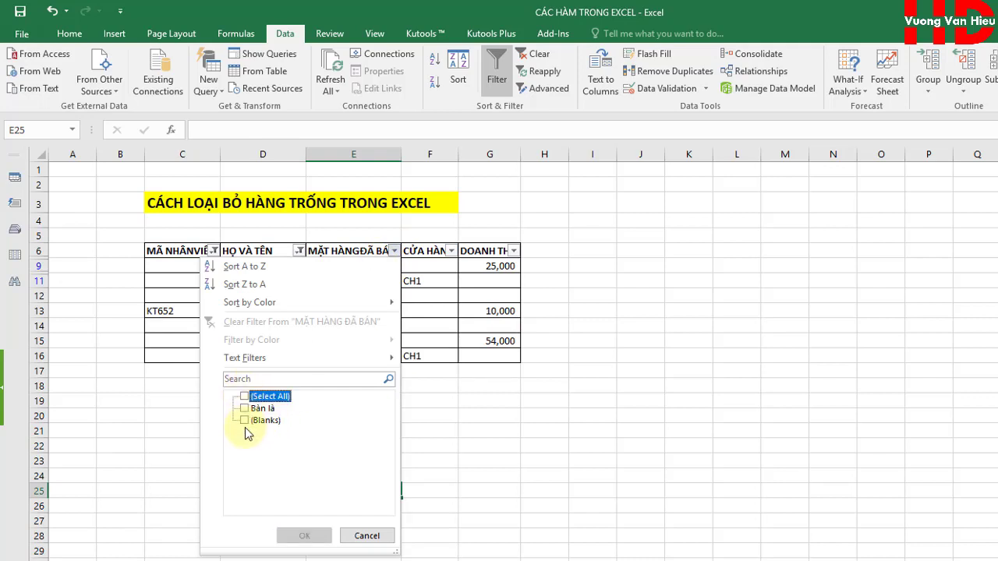
{"action": "left_click", "coordinate": [244, 420]}
{"action": "left_click", "coordinate": [304, 535]}
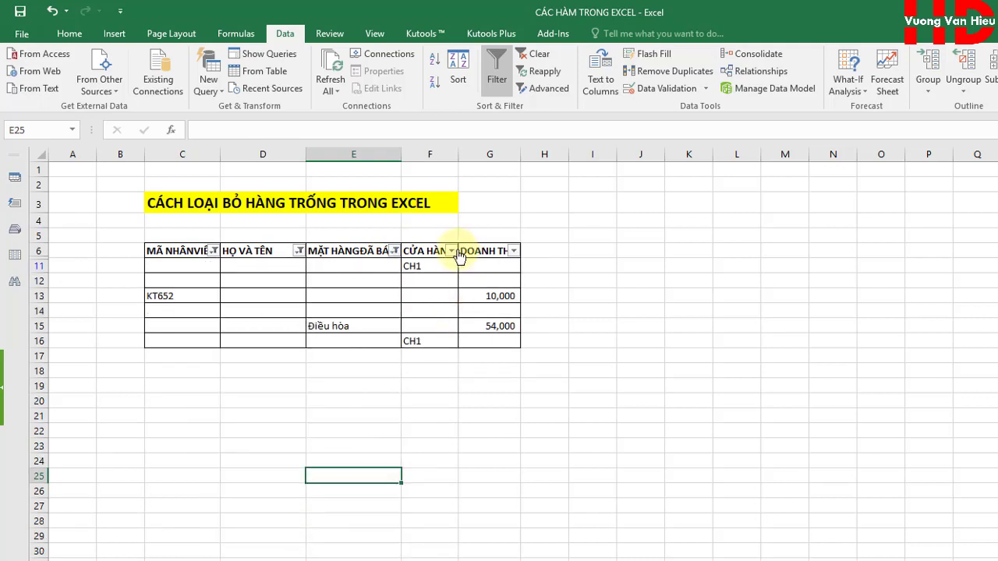
{"action": "left_click", "coordinate": [451, 251]}
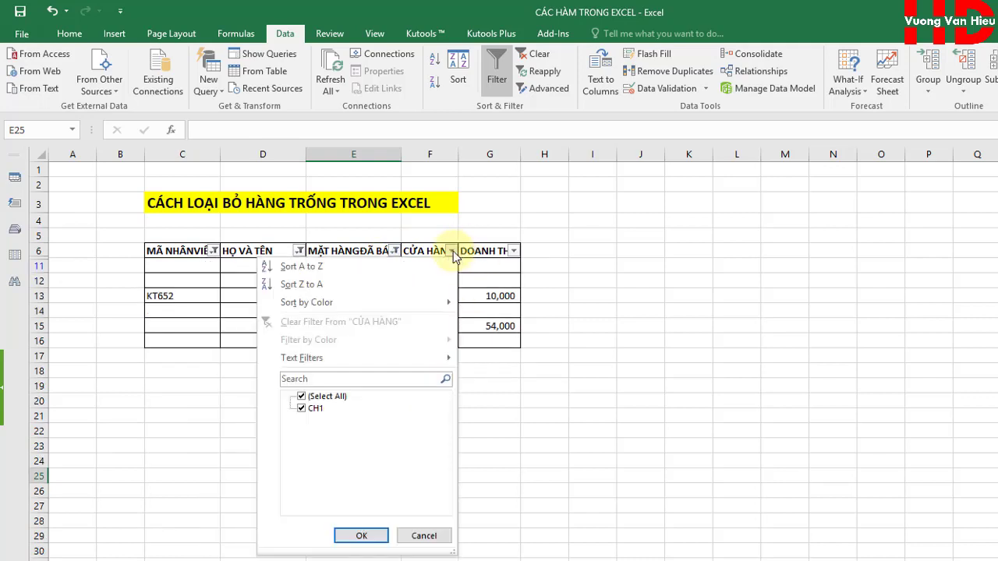
{"action": "left_click", "coordinate": [423, 536]}
{"action": "left_click", "coordinate": [513, 251]}
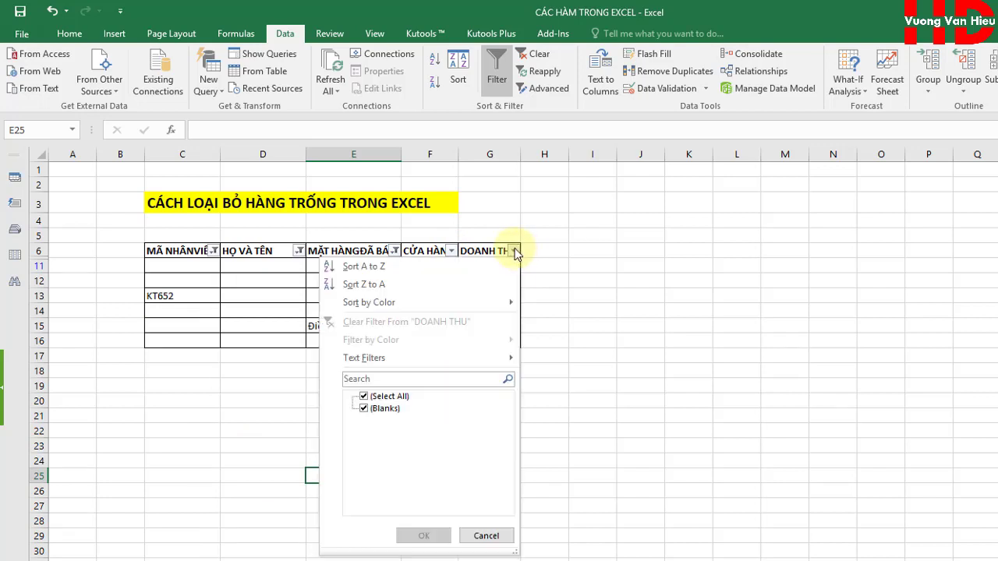
{"action": "left_click", "coordinate": [486, 536]}
{"action": "left_click", "coordinate": [664, 402]}
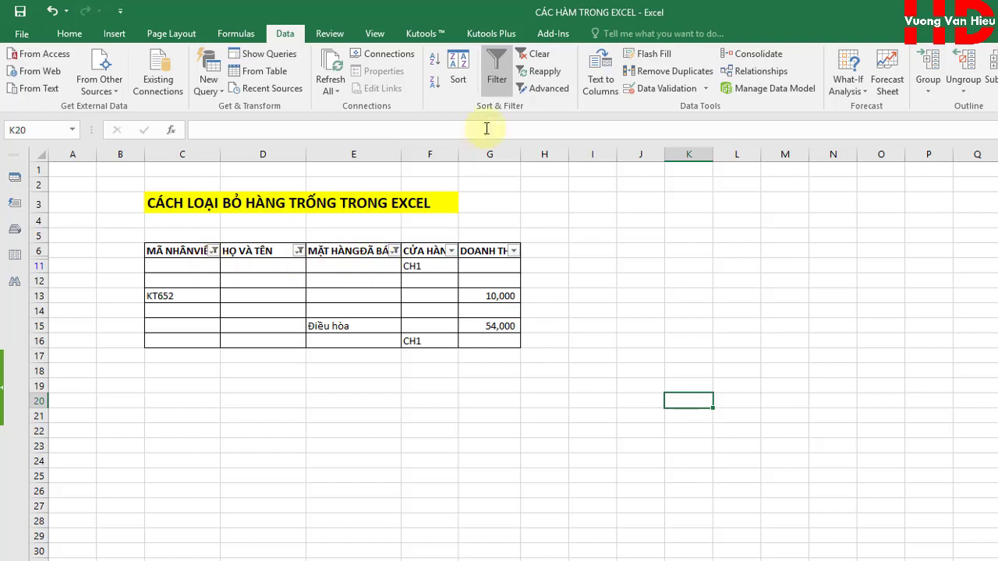
Note the remaining CH1 and KT652 entries, then clear all filters.
{"action": "left_click", "coordinate": [431, 267]}
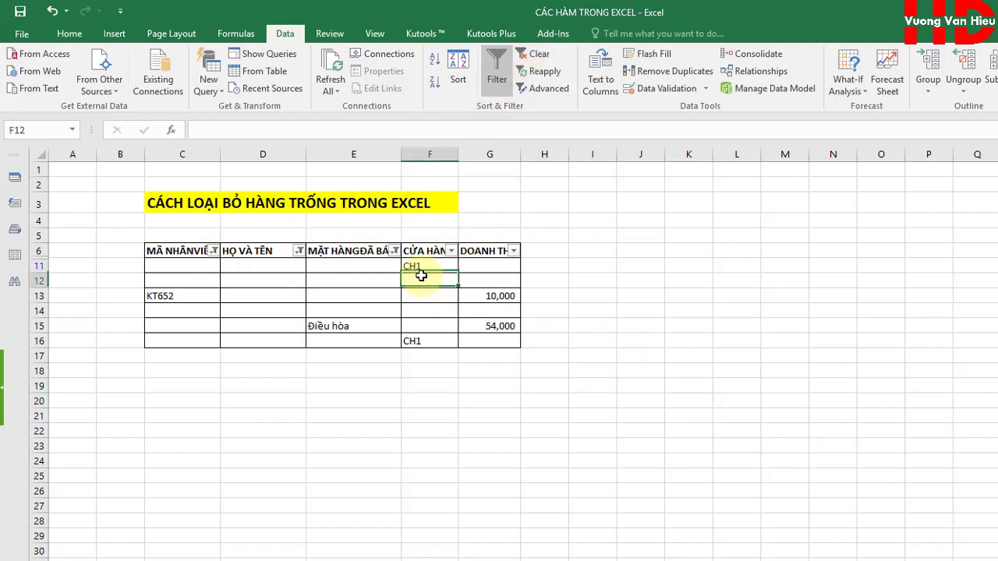
{"action": "left_click", "coordinate": [196, 295]}
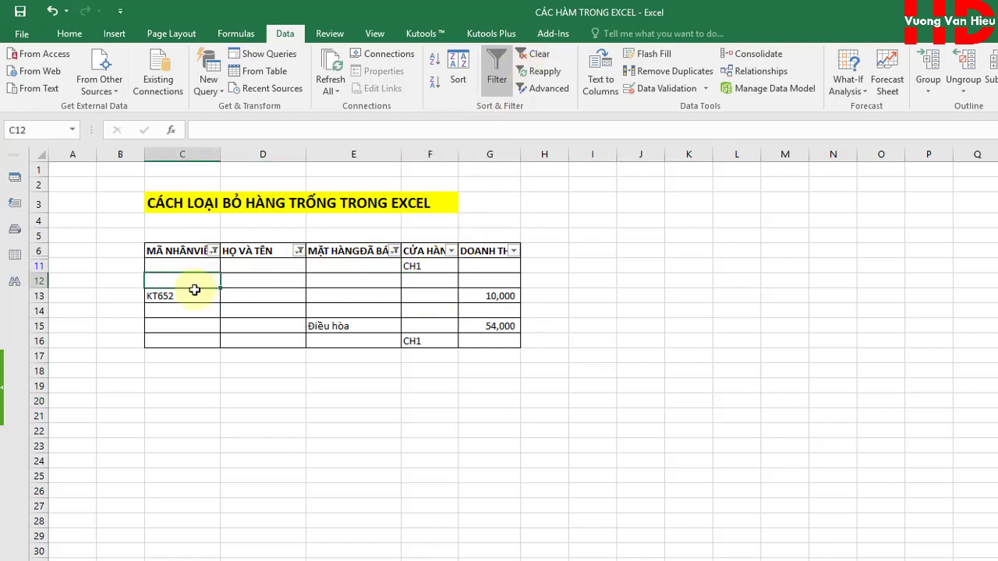
{"action": "left_click", "coordinate": [541, 56]}
{"action": "left_click", "coordinate": [340, 372]}
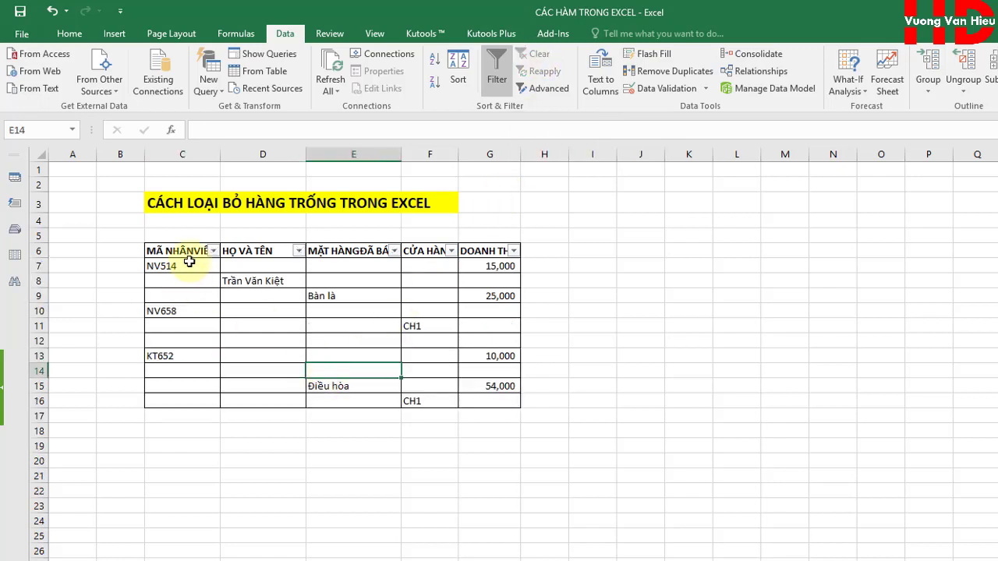
Head column B with STT and enter 1 in B7.
{"action": "left_click_drag", "start_coordinate": [189, 265], "coordinate": [195, 401]}
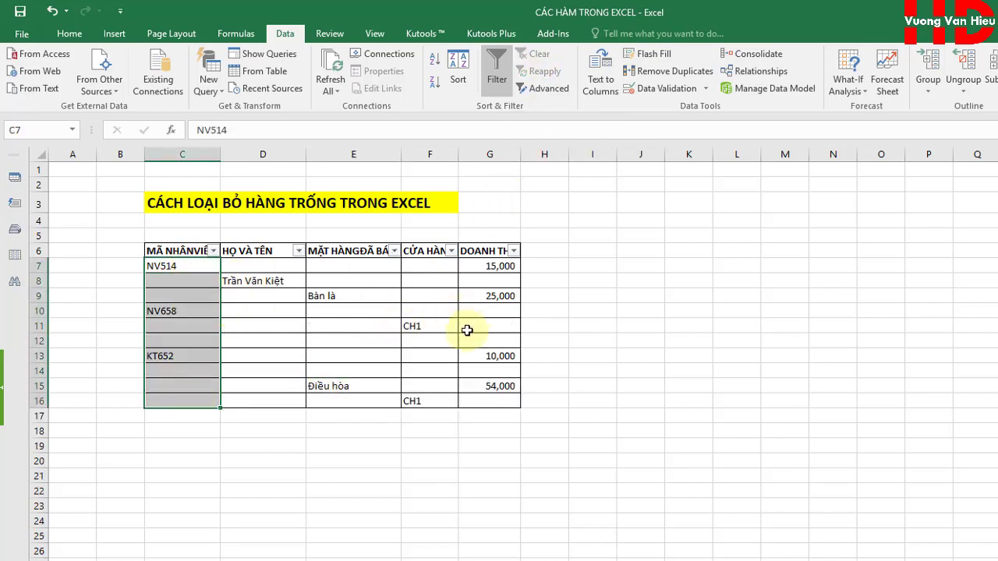
{"action": "left_click", "coordinate": [122, 251]}
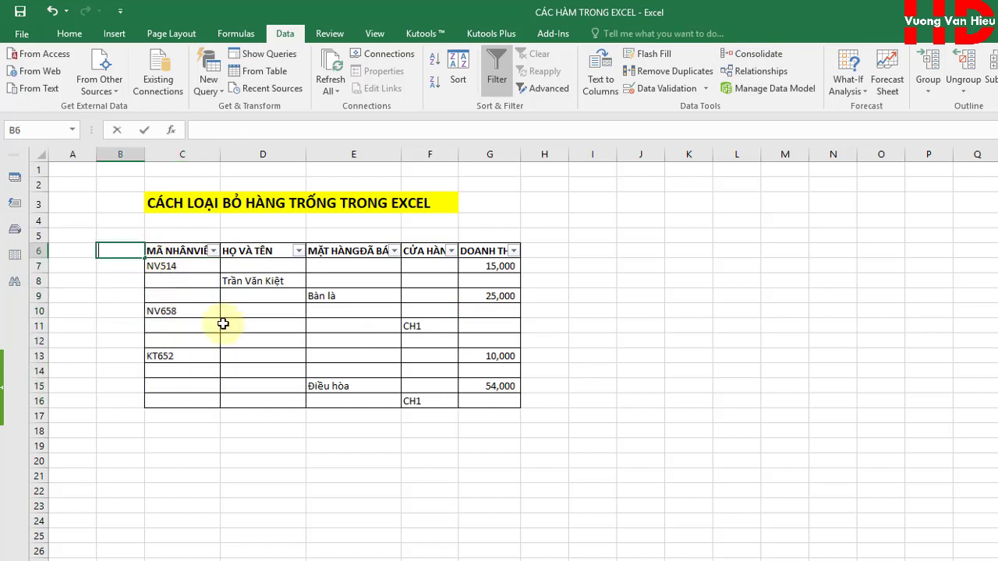
{"action": "type", "text": "st"}
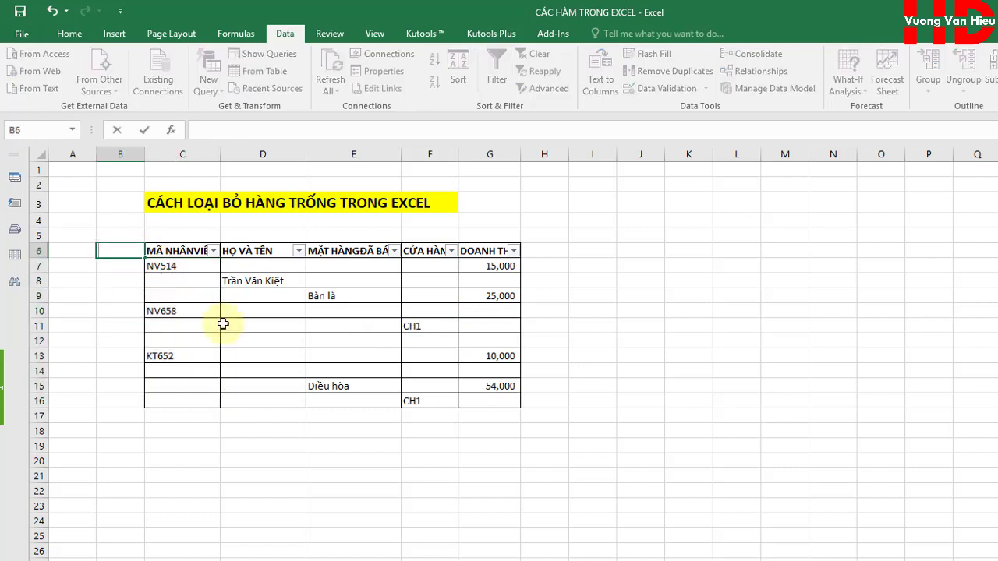
{"action": "key", "text": "Return"}
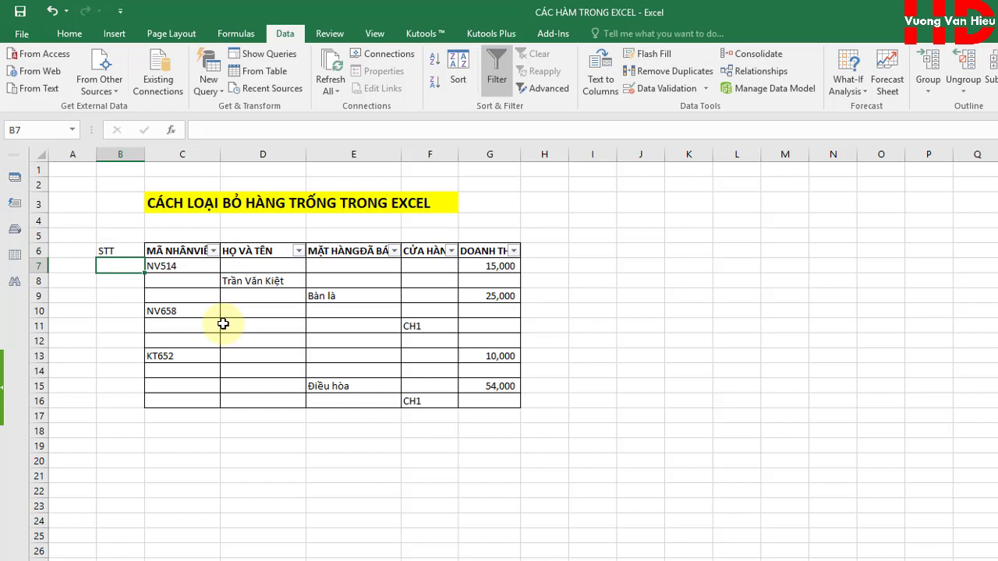
{"action": "type", "text": "1"}
{"action": "key", "text": "Return"}
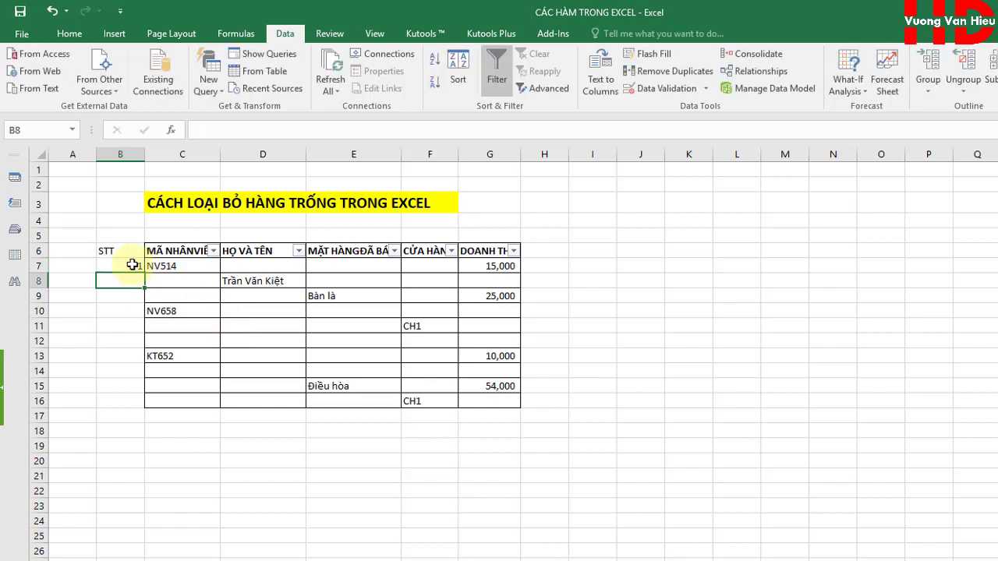
Fill the 1 down to B16 and select the whole table B6:G16.
{"action": "left_click", "coordinate": [132, 265]}
{"action": "left_click_drag", "start_coordinate": [142, 281], "coordinate": [134, 414]}
{"action": "left_click", "coordinate": [132, 269]}
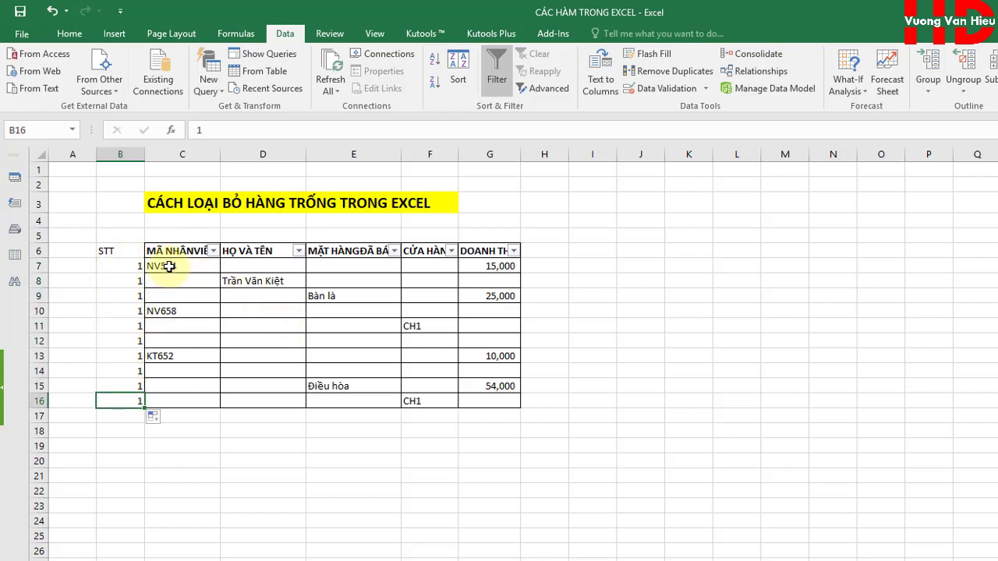
{"action": "mouse_move", "coordinate": [119, 250]}
{"action": "left_mouse_down"}
{"action": "mouse_move", "coordinate": [191, 341]}
{"action": "mouse_move", "coordinate": [492, 397]}
{"action": "left_mouse_up"}
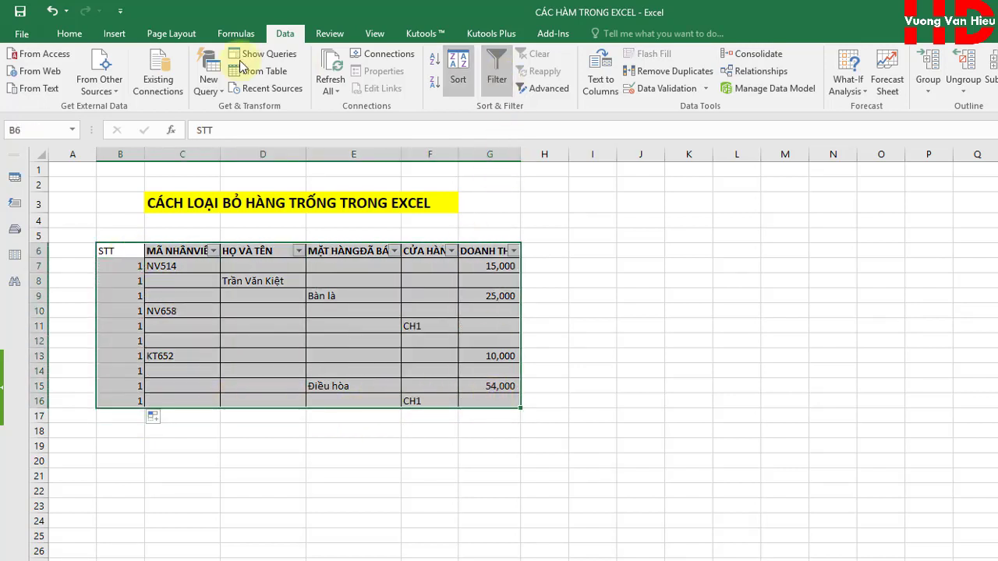
Reapply the filter to include STT and filter MÃ NHÂN VIÊN to (Blanks).
{"action": "left_click", "coordinate": [497, 70]}
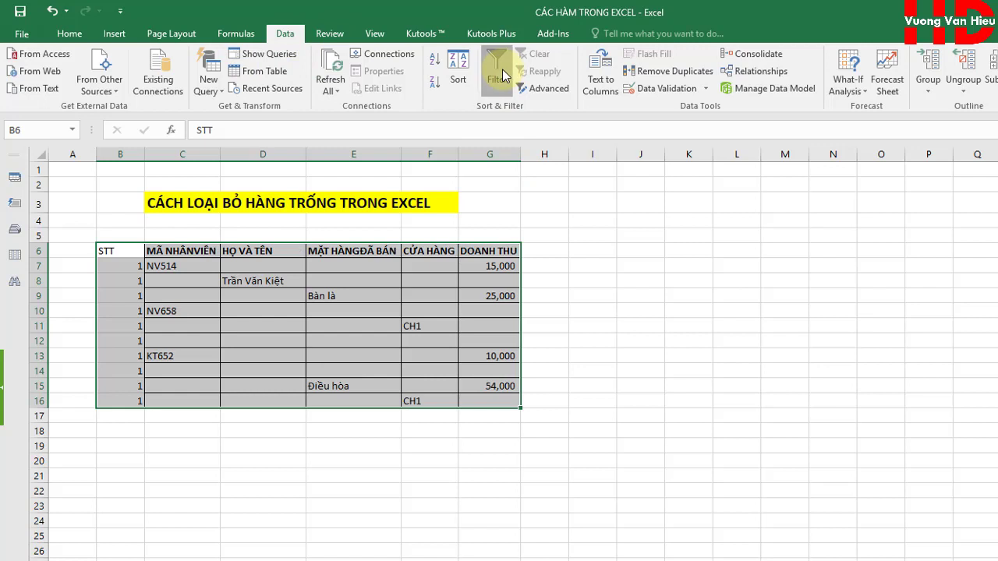
{"action": "left_click", "coordinate": [592, 220]}
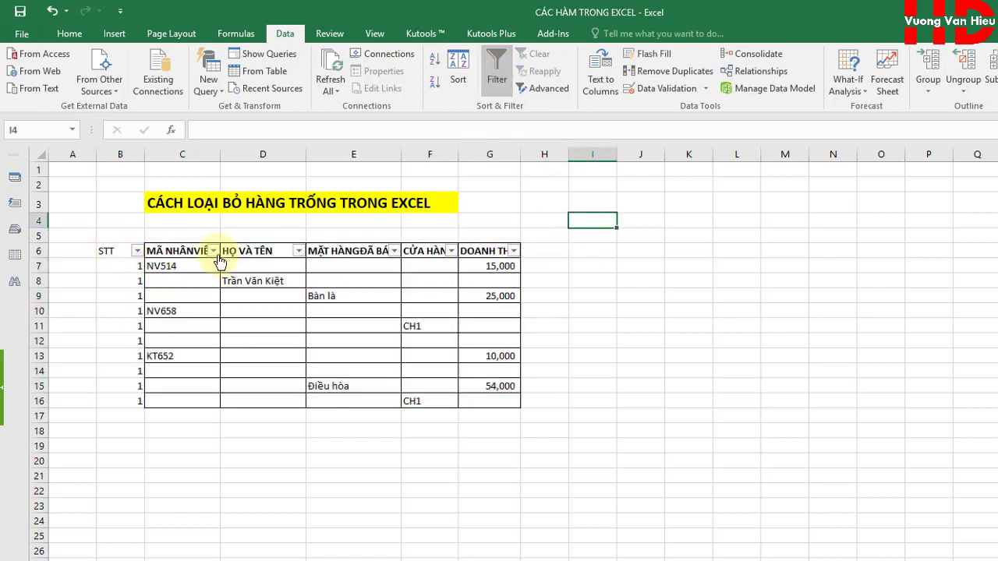
{"action": "left_click", "coordinate": [213, 251]}
{"action": "left_click", "coordinate": [78, 397]}
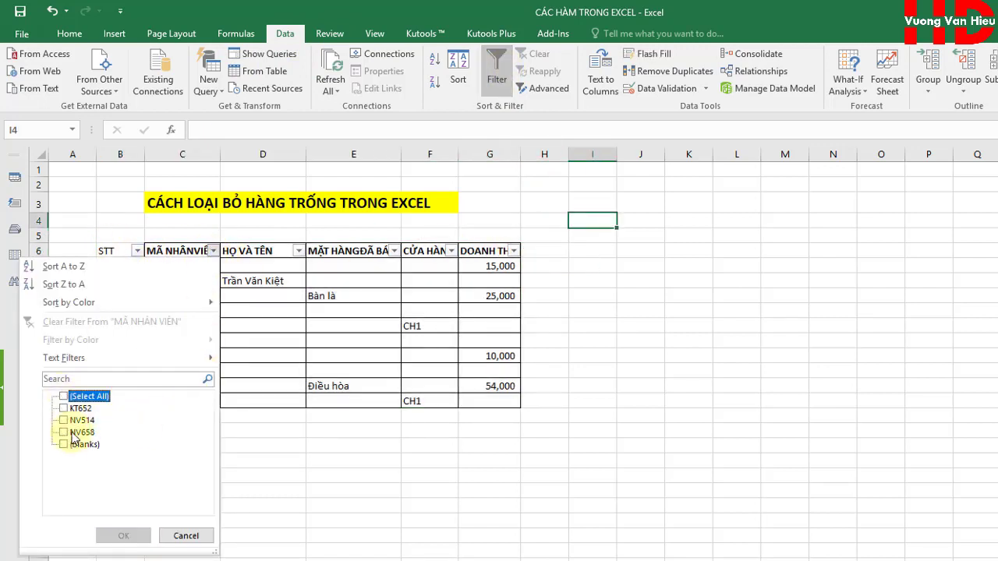
{"action": "left_click", "coordinate": [74, 445]}
{"action": "left_click", "coordinate": [123, 536]}
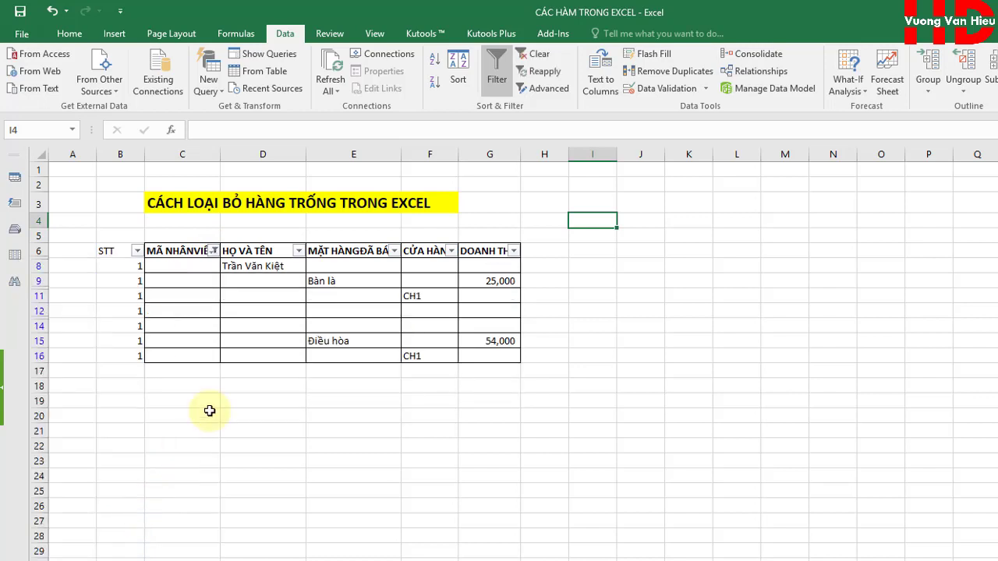
Filter HỌ VÀ TÊN and MẶT HÀNG ĐÃ BÁN to (Blanks).
{"action": "left_click", "coordinate": [299, 250]}
{"action": "left_click", "coordinate": [149, 396]}
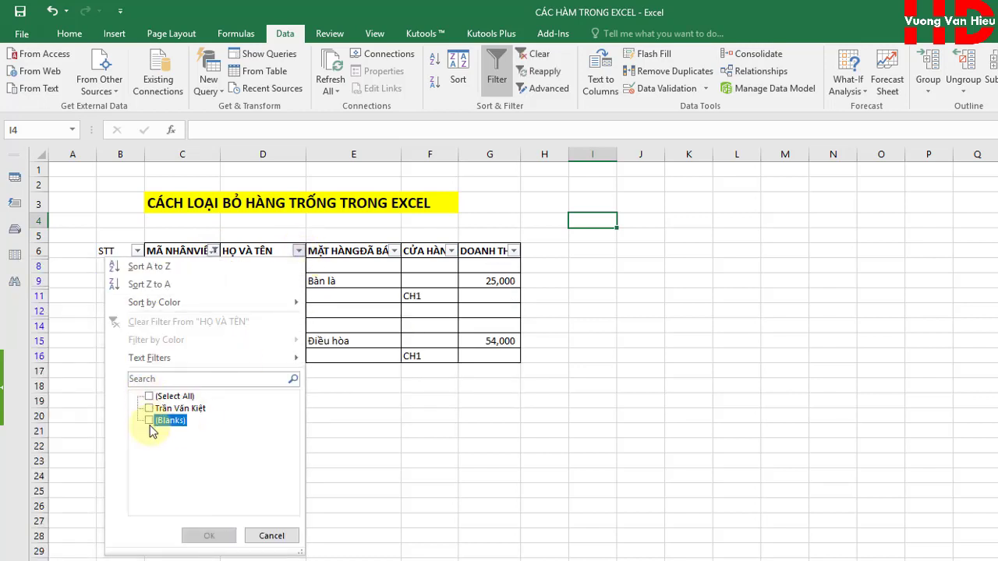
{"action": "left_click", "coordinate": [149, 420]}
{"action": "left_click", "coordinate": [209, 535]}
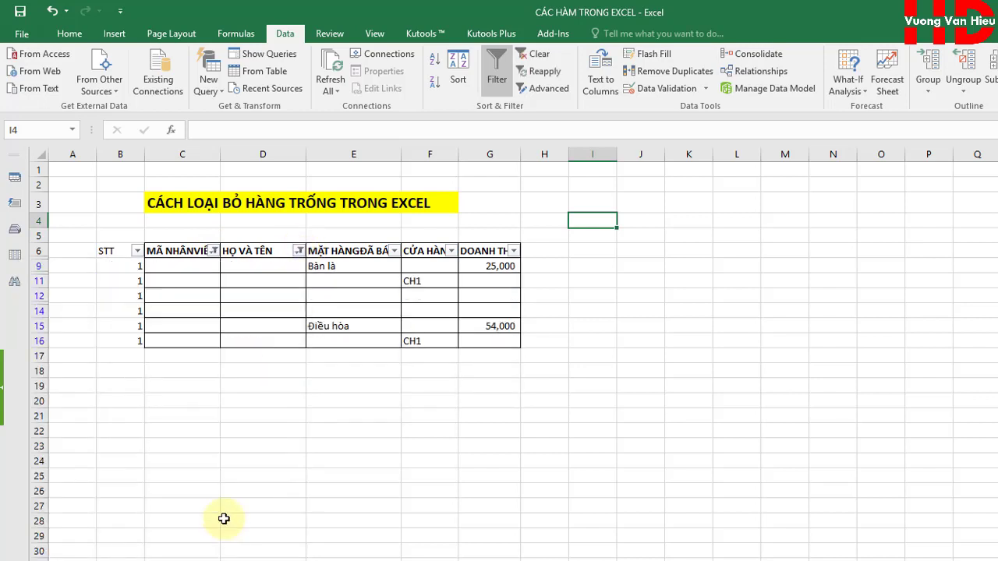
{"action": "left_click", "coordinate": [394, 251]}
{"action": "left_click", "coordinate": [244, 396]}
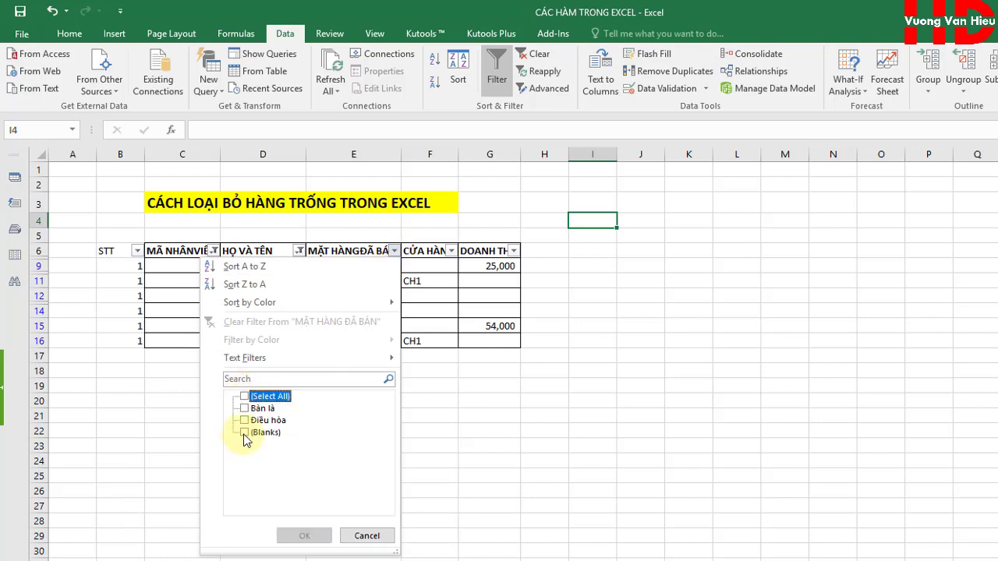
{"action": "left_click", "coordinate": [244, 431]}
{"action": "left_click", "coordinate": [304, 536]}
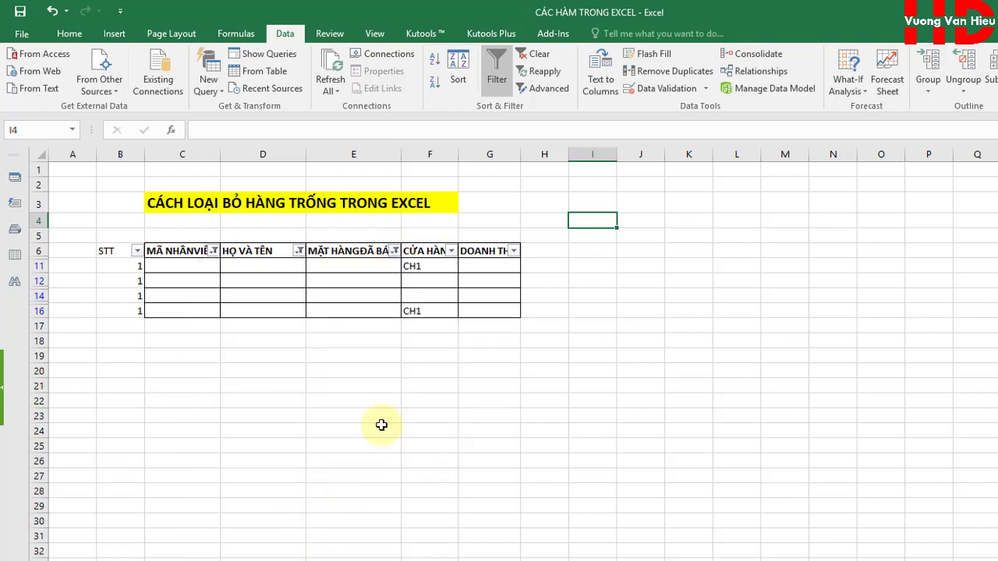
Filter the CỬA HÀNG column to (Blanks) as well.
{"action": "left_click", "coordinate": [451, 251]}
{"action": "key", "text": "Escape"}
{"action": "left_click", "coordinate": [115, 265]}
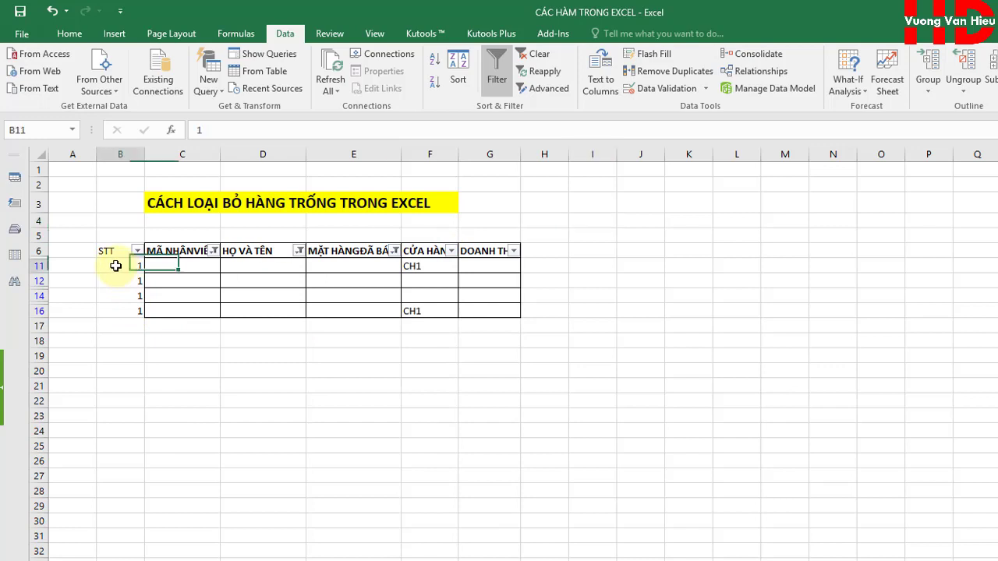
{"action": "left_click_drag", "start_coordinate": [116, 266], "coordinate": [125, 310]}
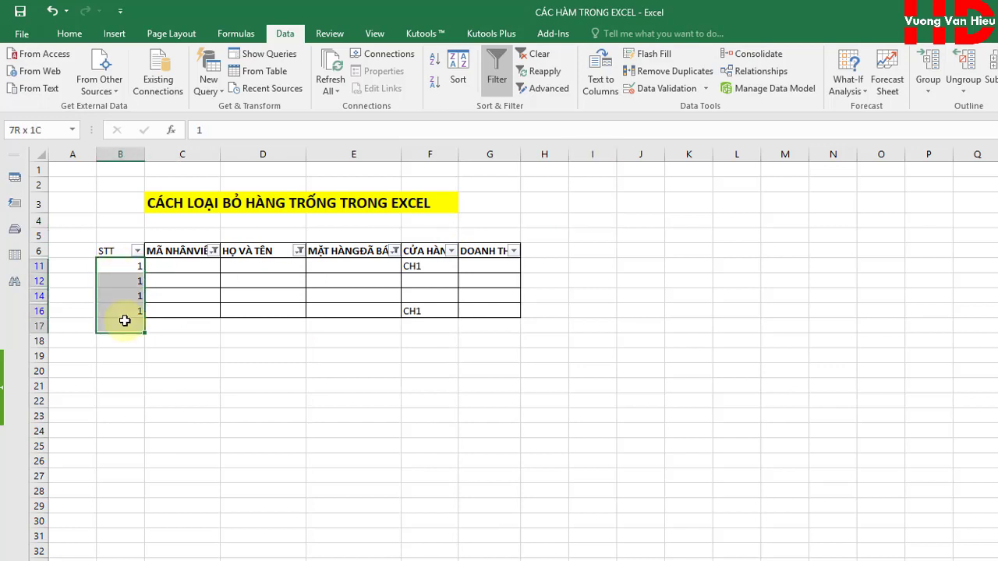
{"action": "left_click", "coordinate": [451, 251]}
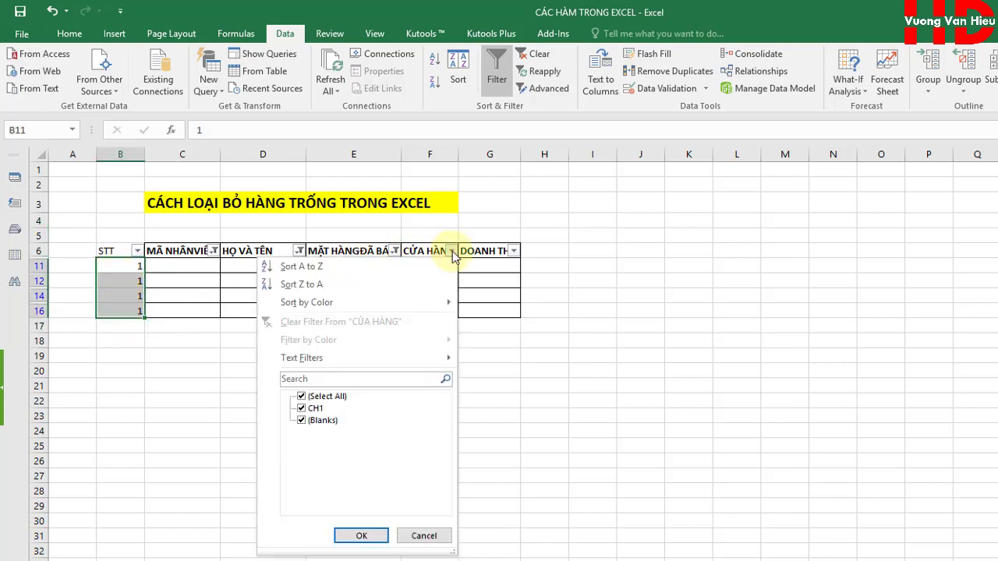
{"action": "left_click", "coordinate": [302, 396]}
{"action": "left_click", "coordinate": [301, 420]}
{"action": "left_click", "coordinate": [361, 535]}
{"action": "left_click", "coordinate": [425, 399]}
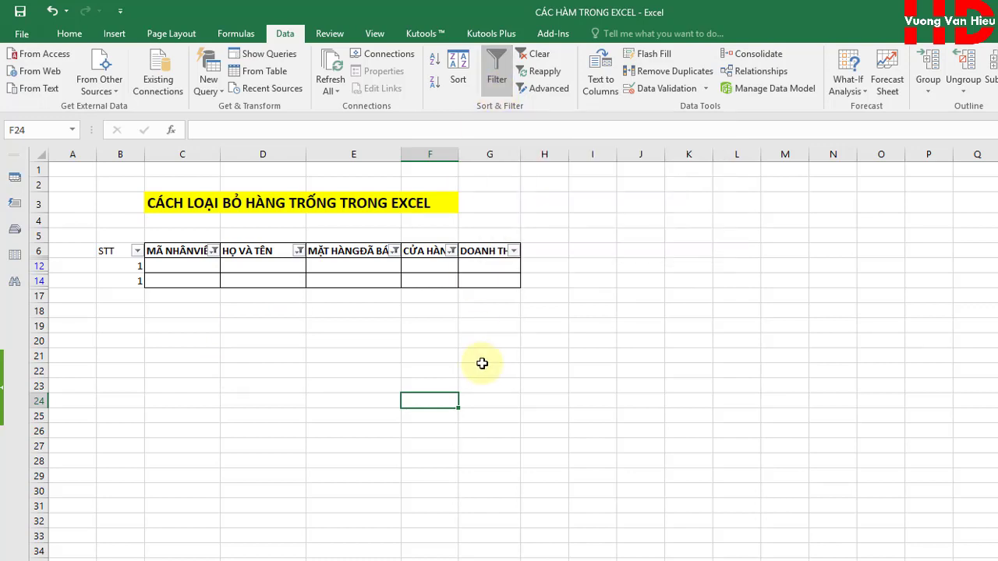
Check the filtered result and select the remaining blank rows 12 to 14.
{"action": "left_click", "coordinate": [314, 352]}
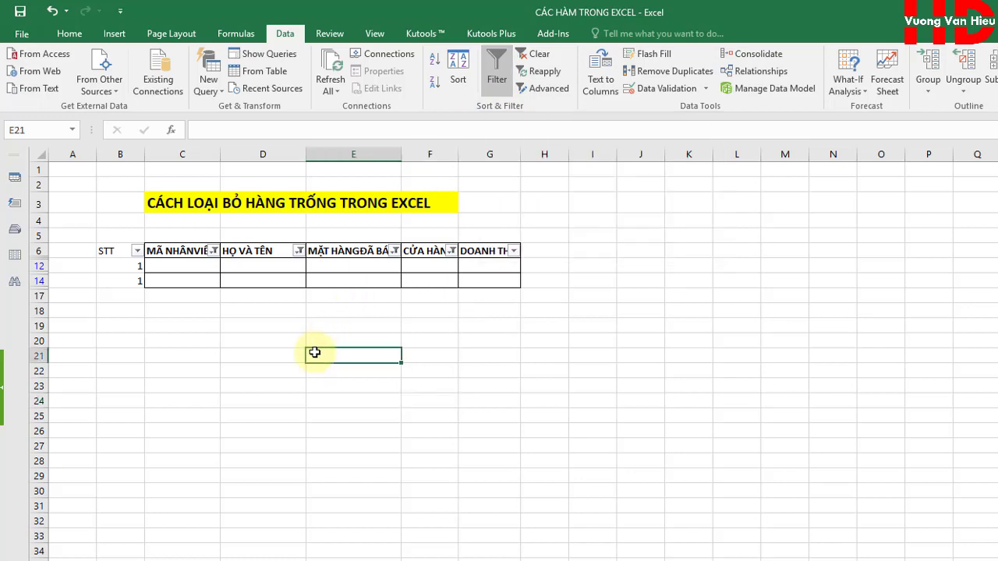
{"action": "left_click", "coordinate": [194, 266]}
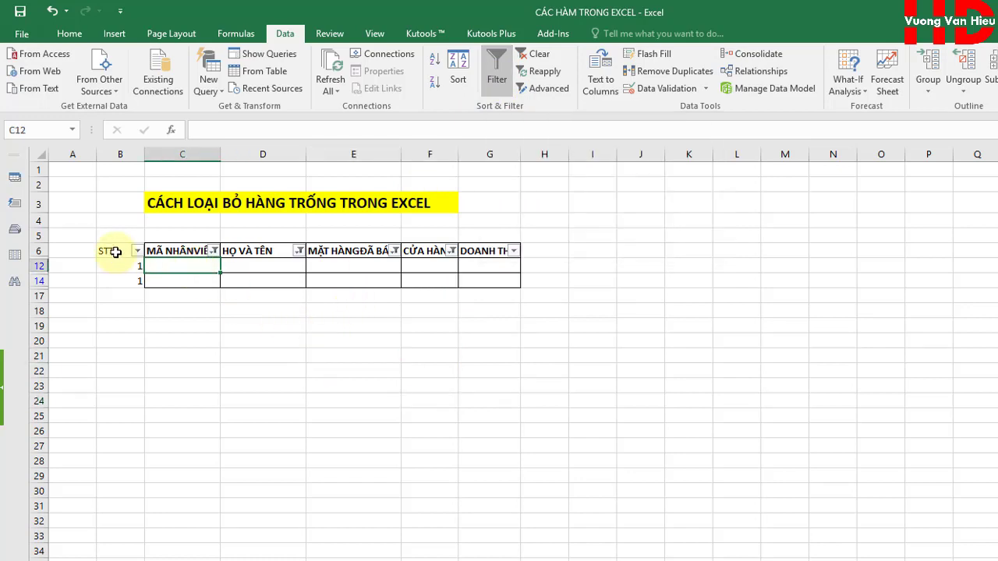
{"action": "left_click_drag", "start_coordinate": [115, 251], "coordinate": [123, 276]}
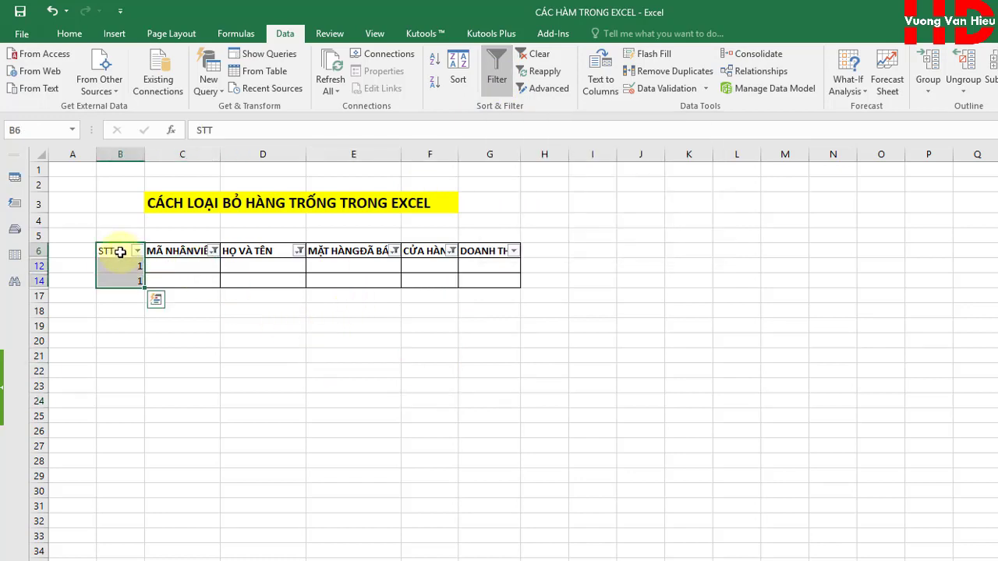
{"action": "left_click", "coordinate": [124, 268]}
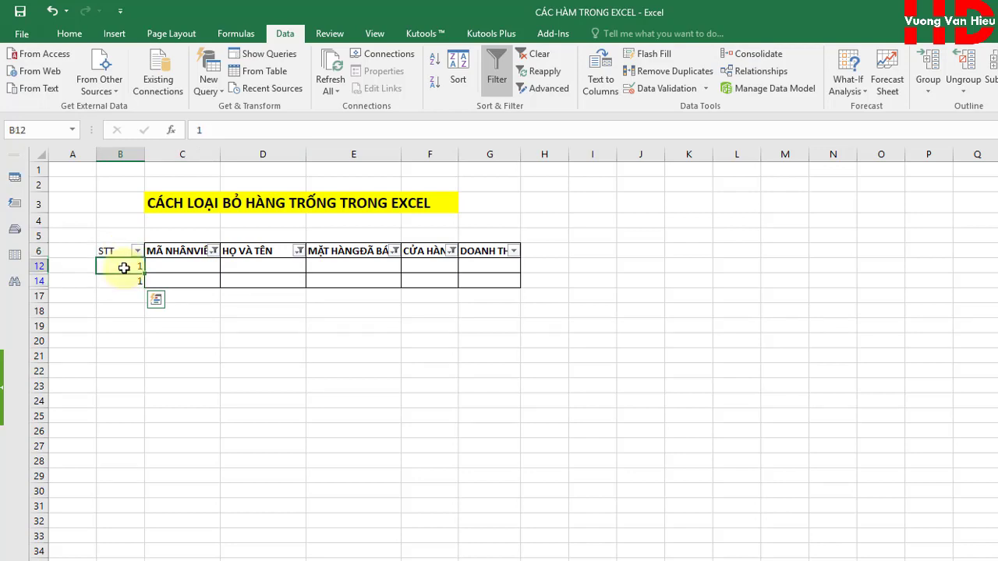
{"action": "left_click_drag", "start_coordinate": [124, 286], "coordinate": [116, 445]}
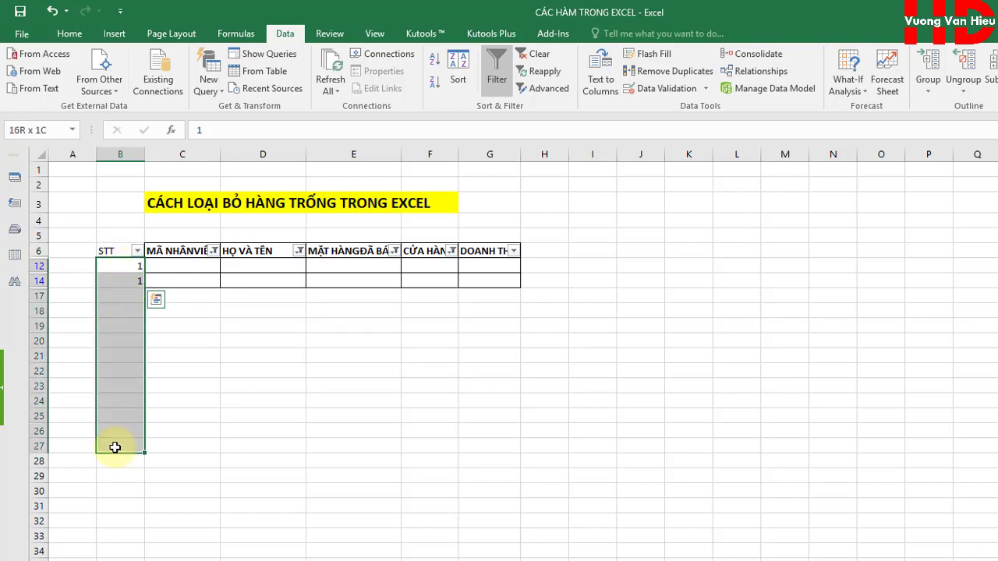
{"action": "left_click", "coordinate": [320, 400]}
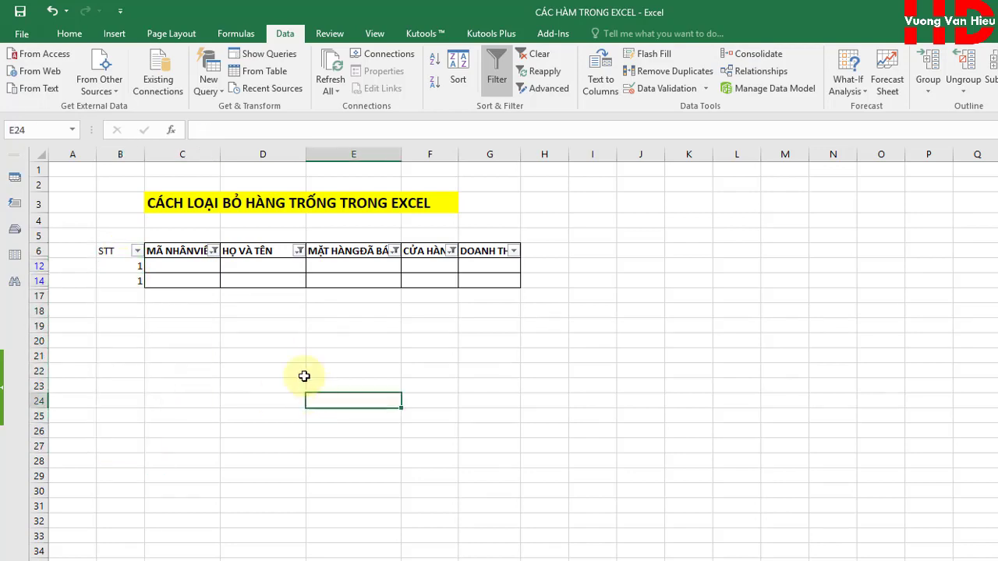
{"action": "left_click", "coordinate": [299, 251]}
{"action": "left_click", "coordinate": [191, 255]}
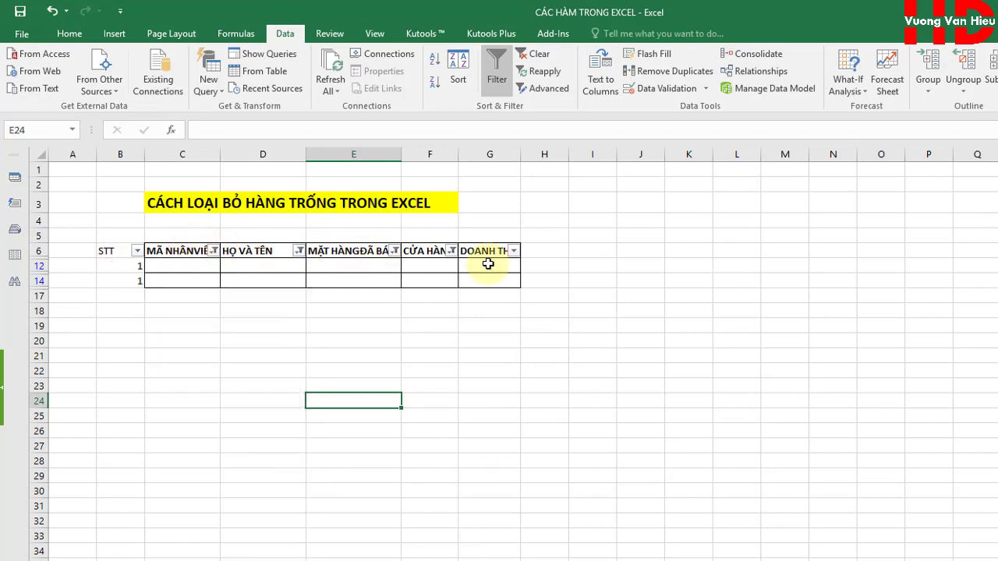
{"action": "left_click_drag", "start_coordinate": [476, 251], "coordinate": [195, 251]}
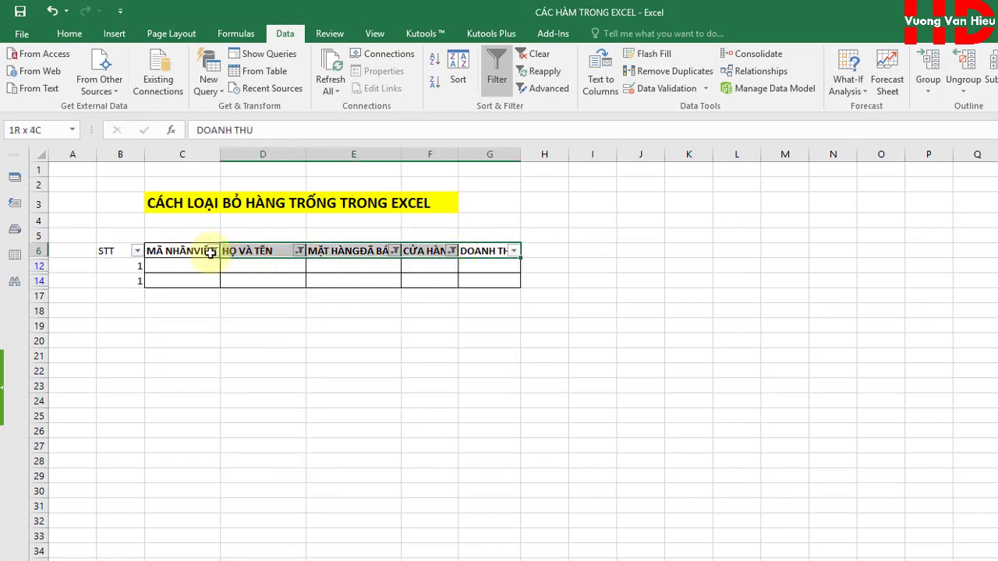
{"action": "left_click", "coordinate": [242, 310]}
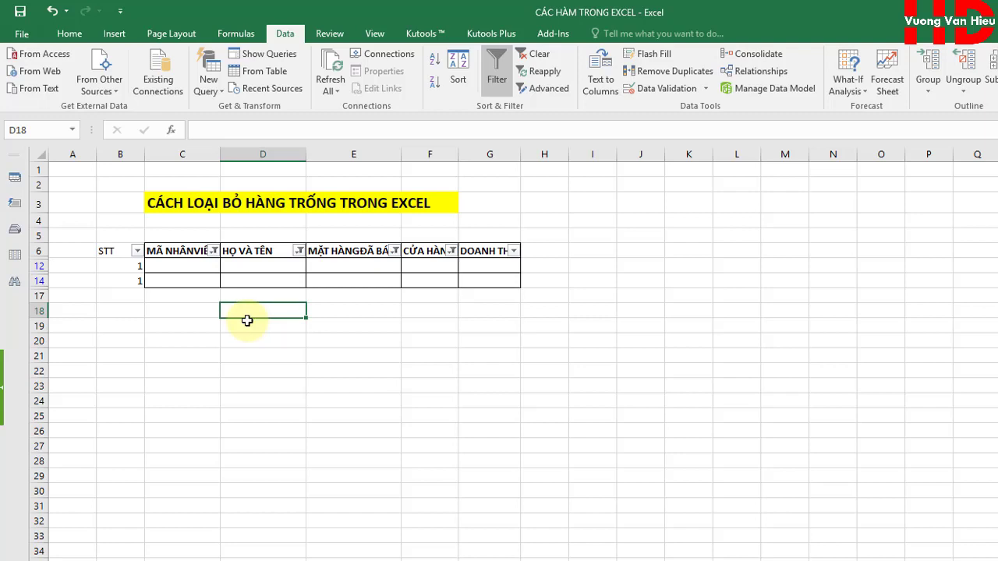
{"action": "left_click", "coordinate": [212, 382]}
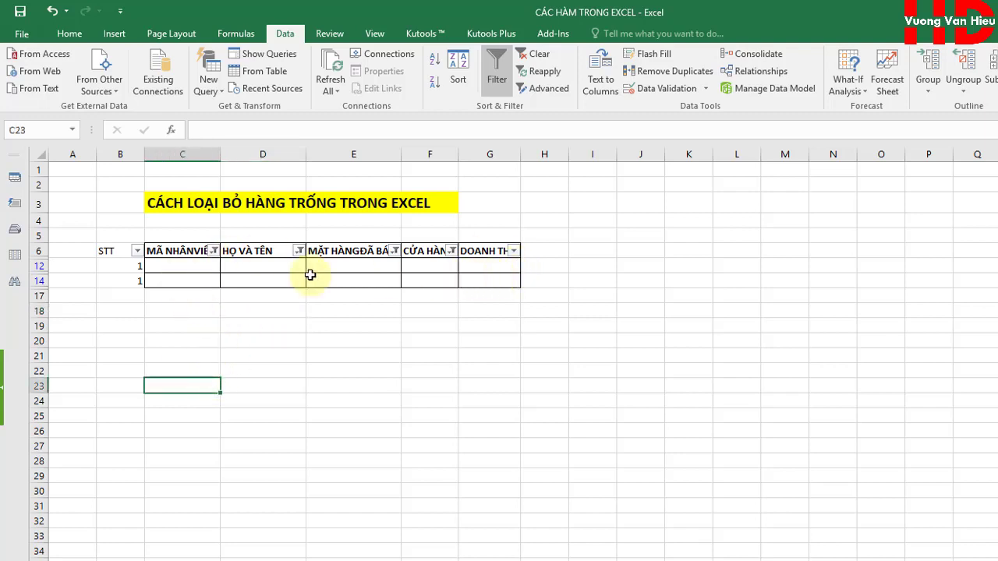
{"action": "left_click_drag", "start_coordinate": [179, 266], "coordinate": [514, 281]}
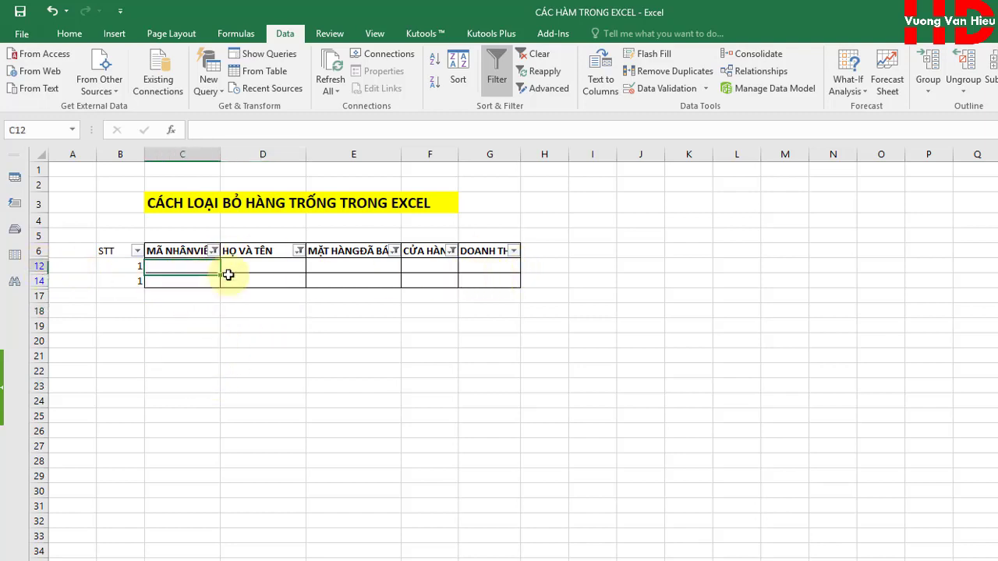
Delete the filtered blank rows 12 to 14.
{"action": "left_click_drag", "start_coordinate": [37, 265], "coordinate": [38, 282]}
{"action": "right_click", "coordinate": [38, 282]}
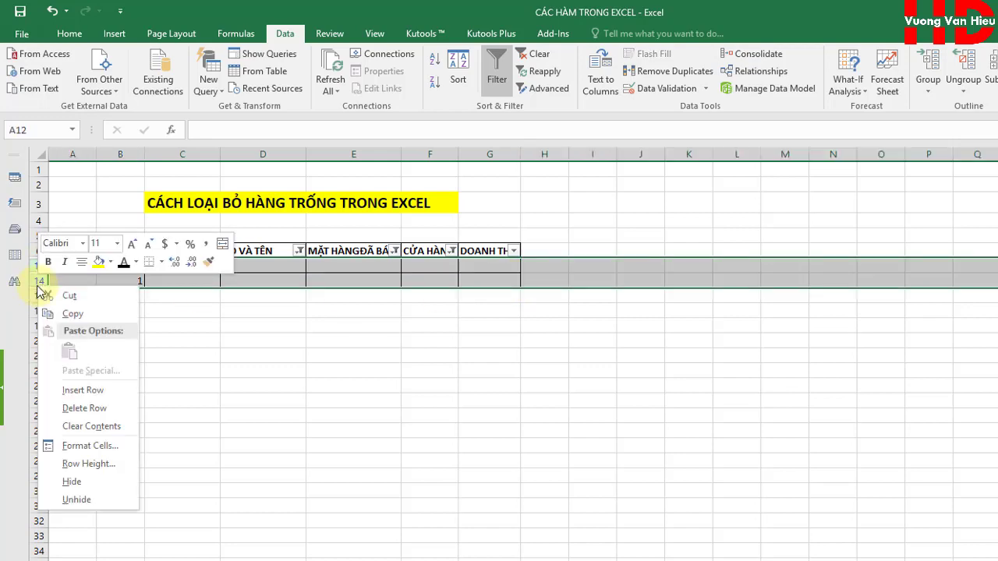
{"action": "left_click", "coordinate": [93, 408]}
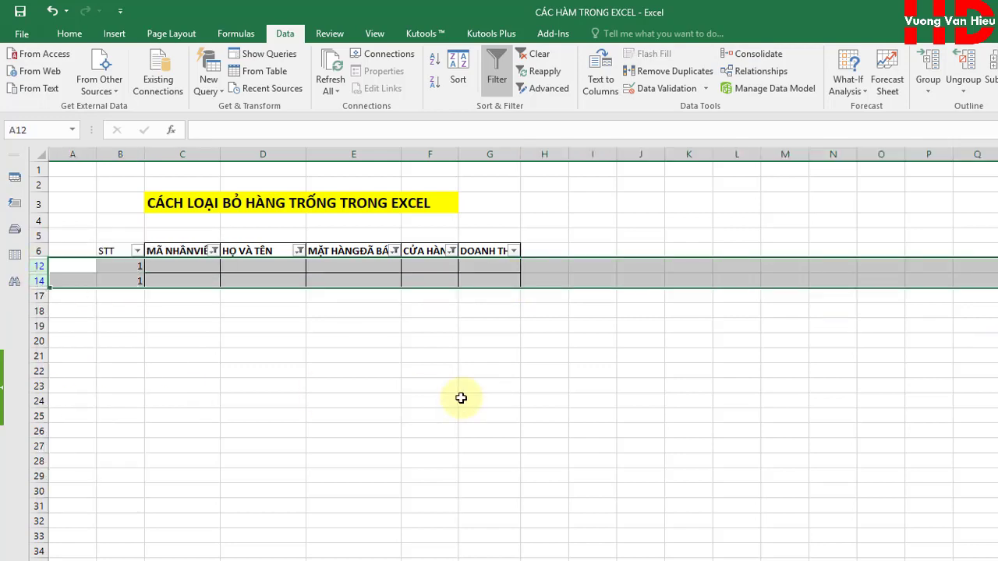
Review the header row's column filters, including DOANH THU.
{"action": "left_click", "coordinate": [189, 251]}
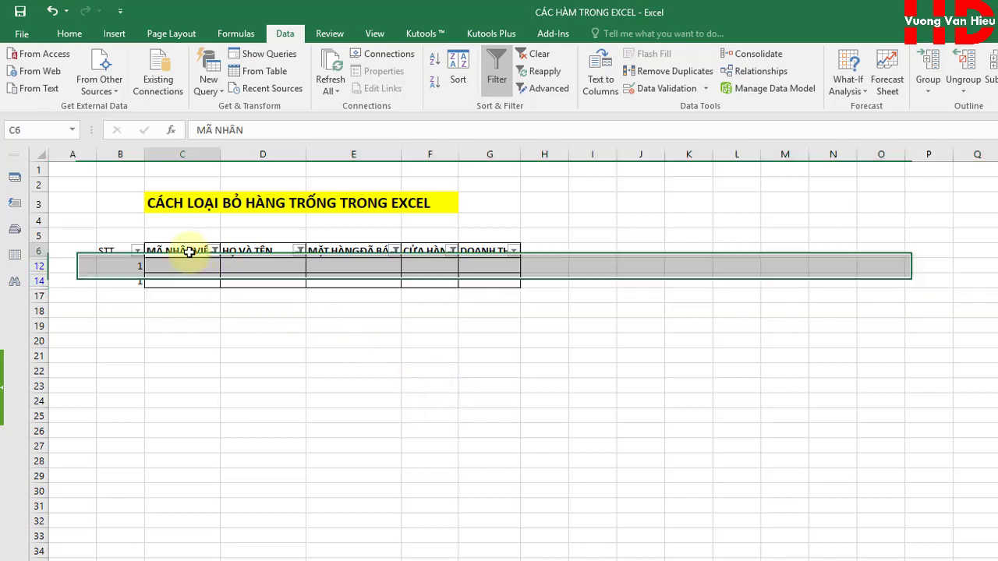
{"action": "left_click_drag", "start_coordinate": [188, 252], "coordinate": [497, 251]}
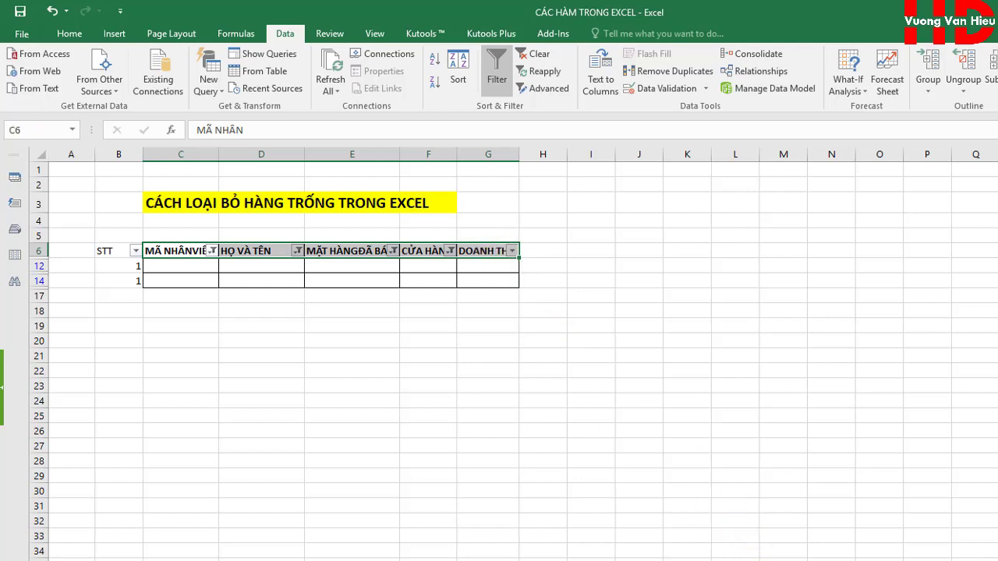
{"action": "left_click", "coordinate": [652, 341]}
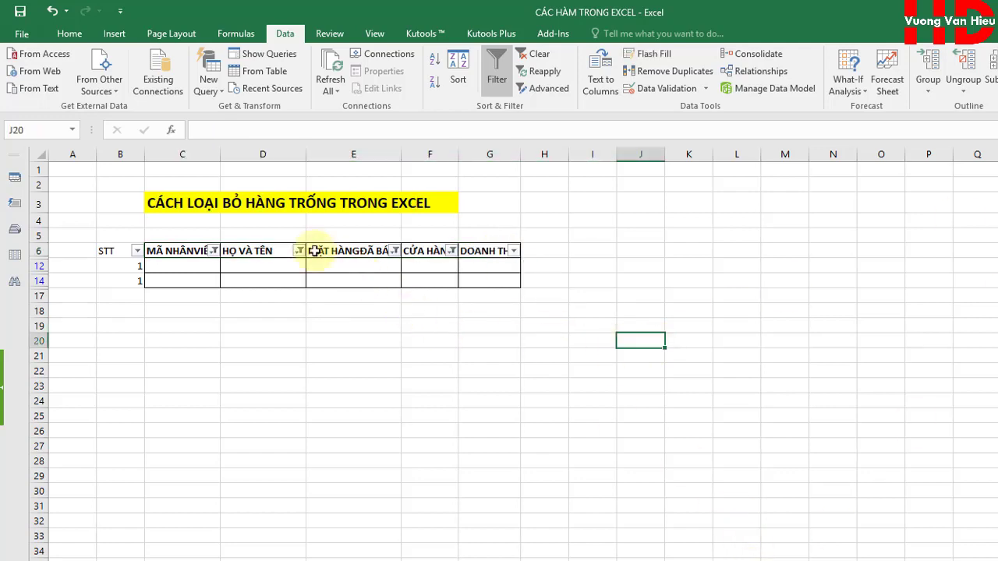
{"action": "left_click", "coordinate": [310, 250]}
{"action": "left_click", "coordinate": [298, 250]}
{"action": "left_click", "coordinate": [407, 252]}
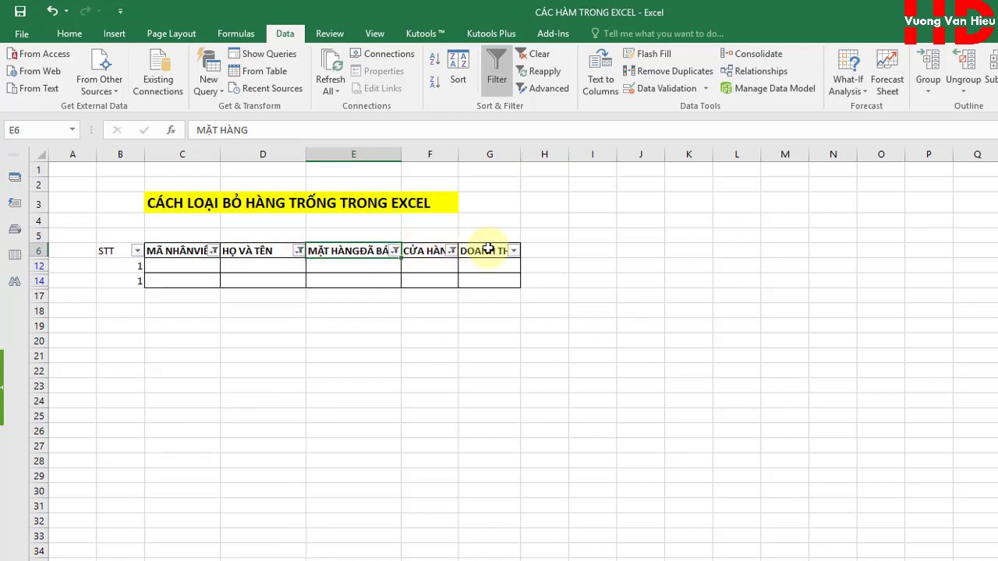
{"action": "left_click", "coordinate": [513, 250]}
{"action": "left_click", "coordinate": [644, 281]}
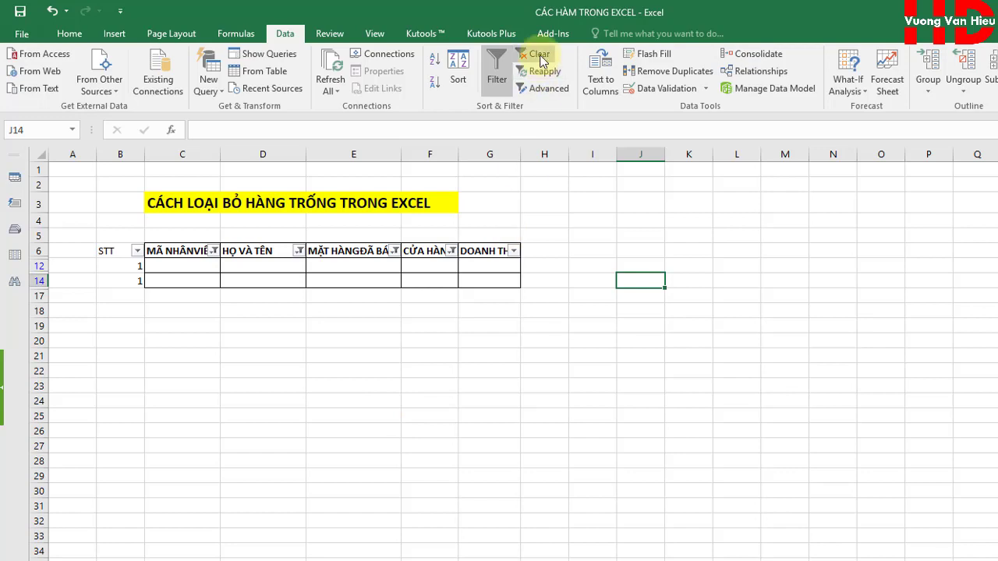
Undo six times to remove the filters and the STT entries.
{"action": "left_click", "coordinate": [52, 11]}
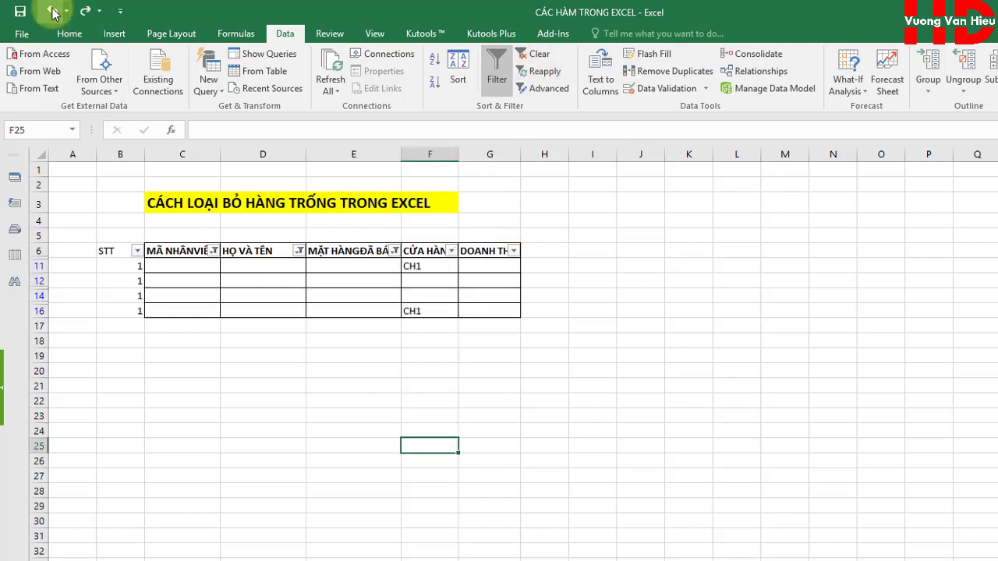
{"action": "left_click", "coordinate": [52, 12]}
{"action": "left_click", "coordinate": [51, 11]}
{"action": "left_click", "coordinate": [51, 11]}
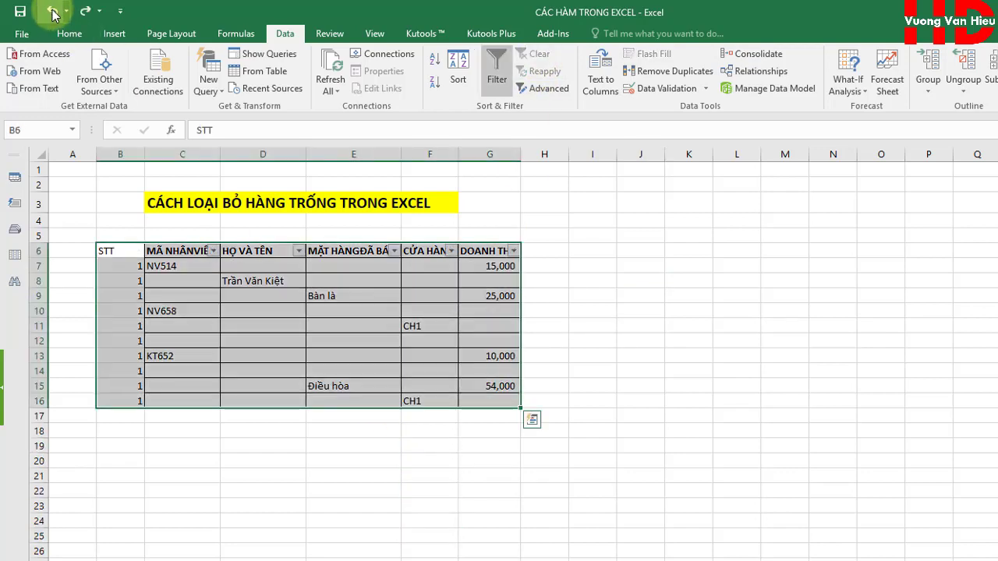
{"action": "left_click", "coordinate": [51, 11]}
{"action": "left_click", "coordinate": [52, 11]}
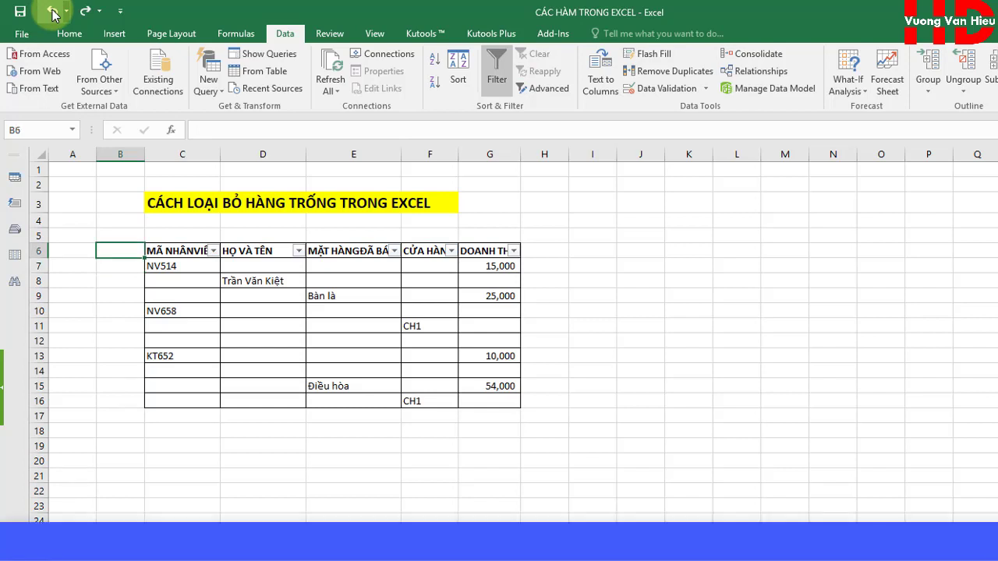
Widen column H for a new header in H6.
{"action": "left_click", "coordinate": [574, 267]}
{"action": "left_click", "coordinate": [558, 250]}
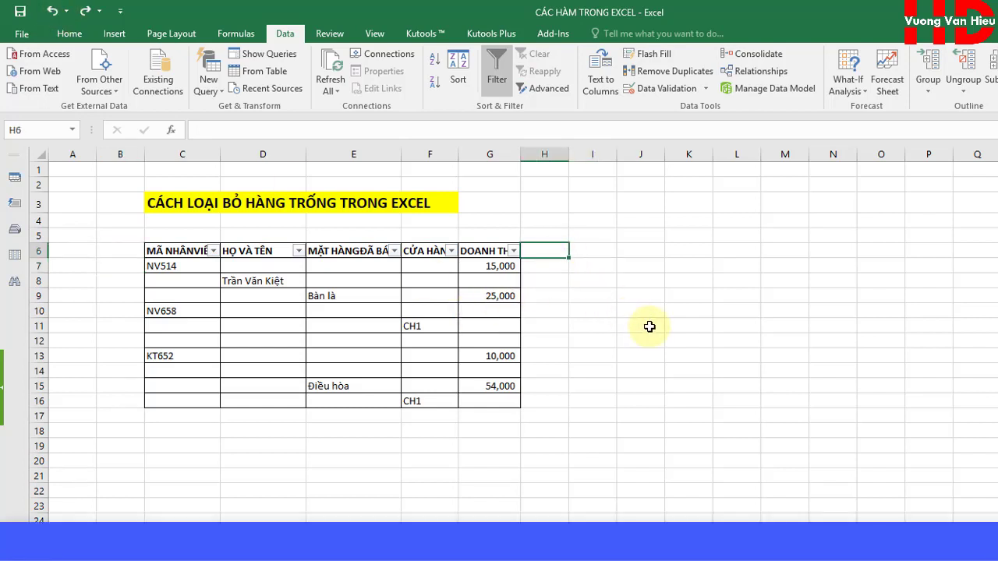
{"action": "left_click_drag", "start_coordinate": [569, 154], "coordinate": [604, 154]}
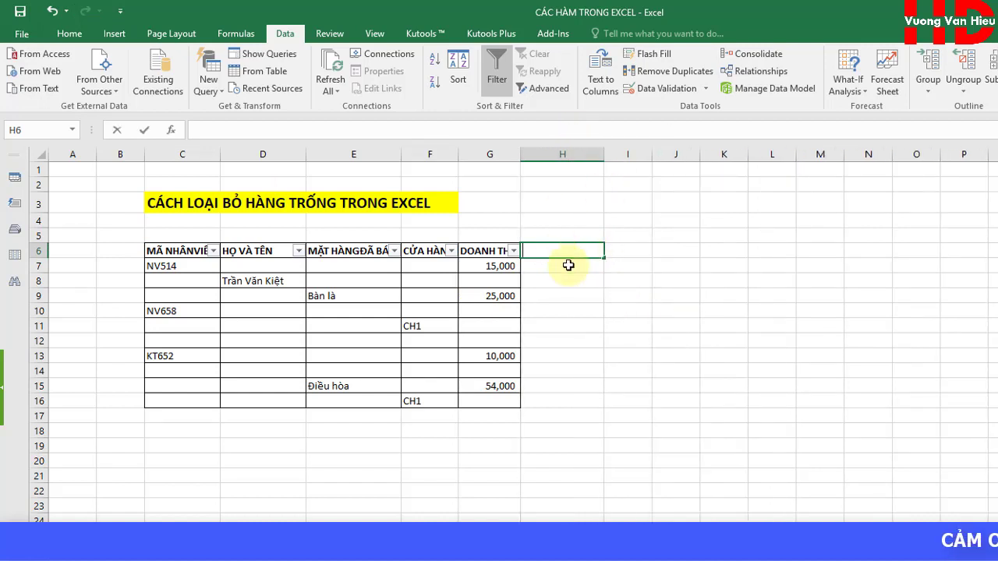
Label H6 'cột phụ' and enter =COUNTA(C7:G7) in H7.
{"action": "type", "text": "côt"}
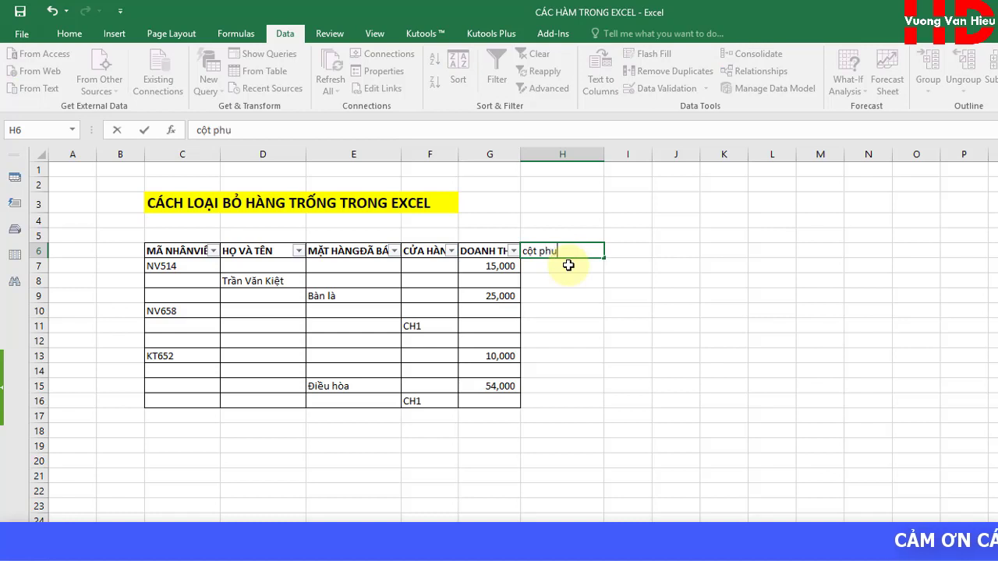
{"action": "type", "text": "j"}
{"action": "key", "text": "Return"}
{"action": "type", "text": "="}
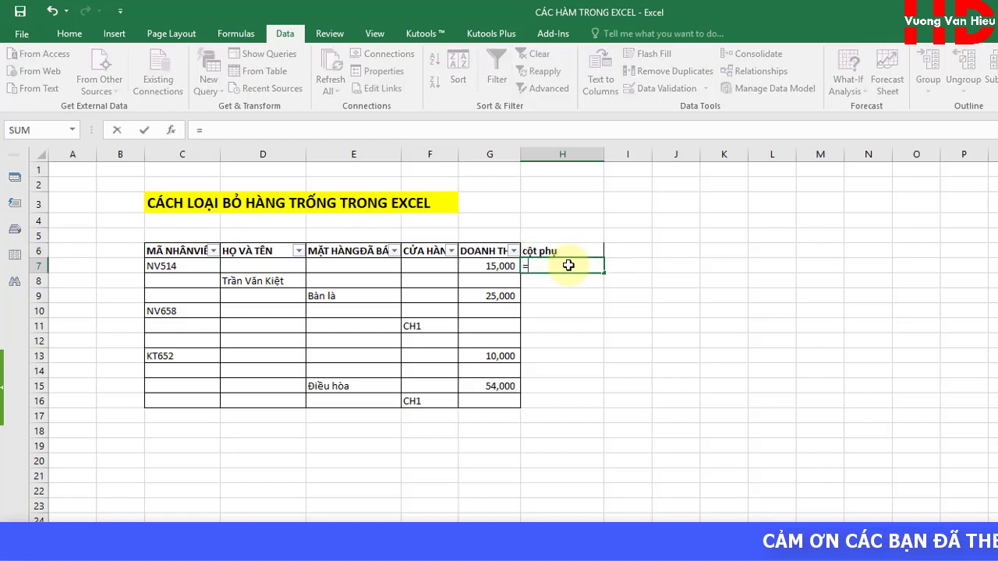
{"action": "type", "text": "co"}
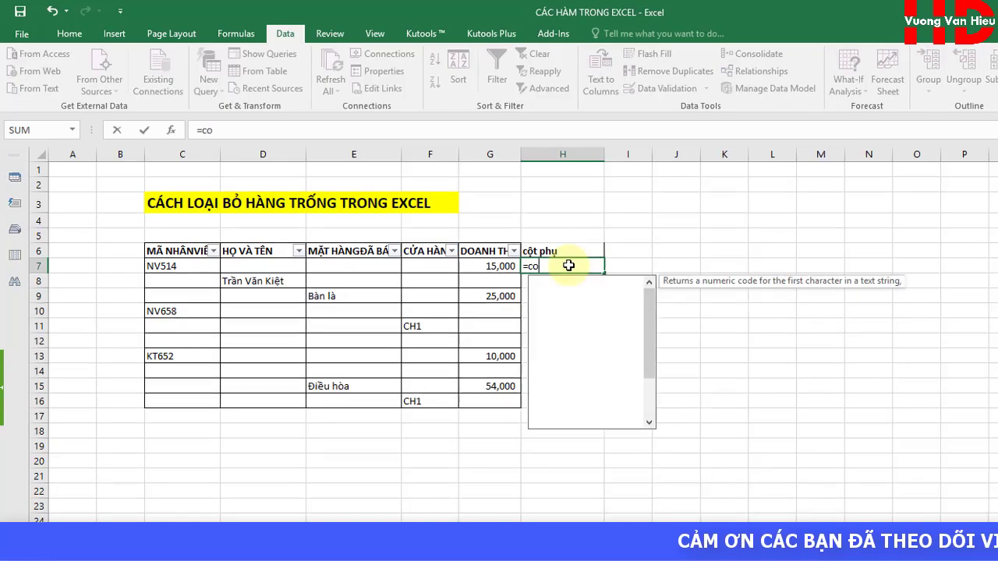
{"action": "type", "text": "unta"}
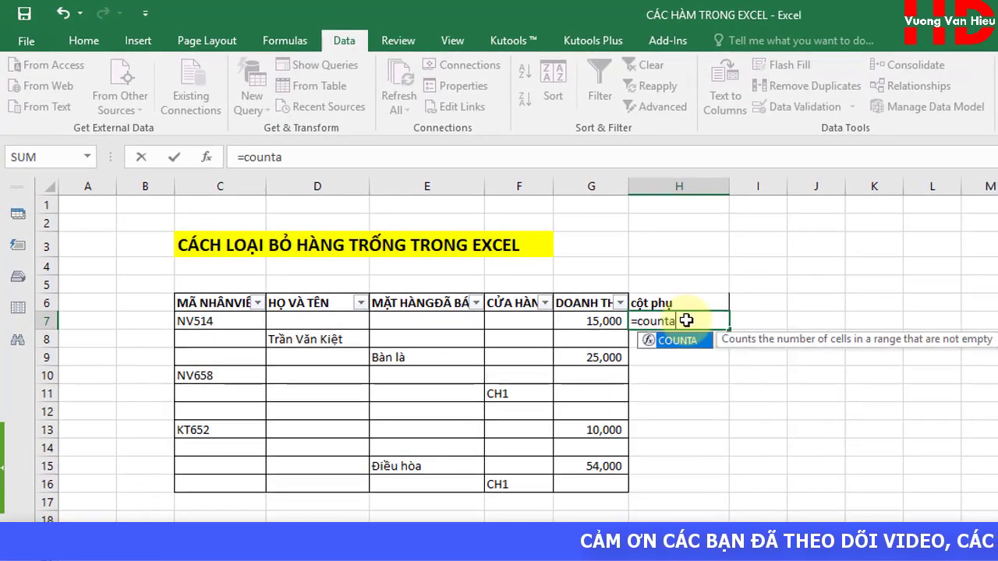
{"action": "key", "text": "Tab"}
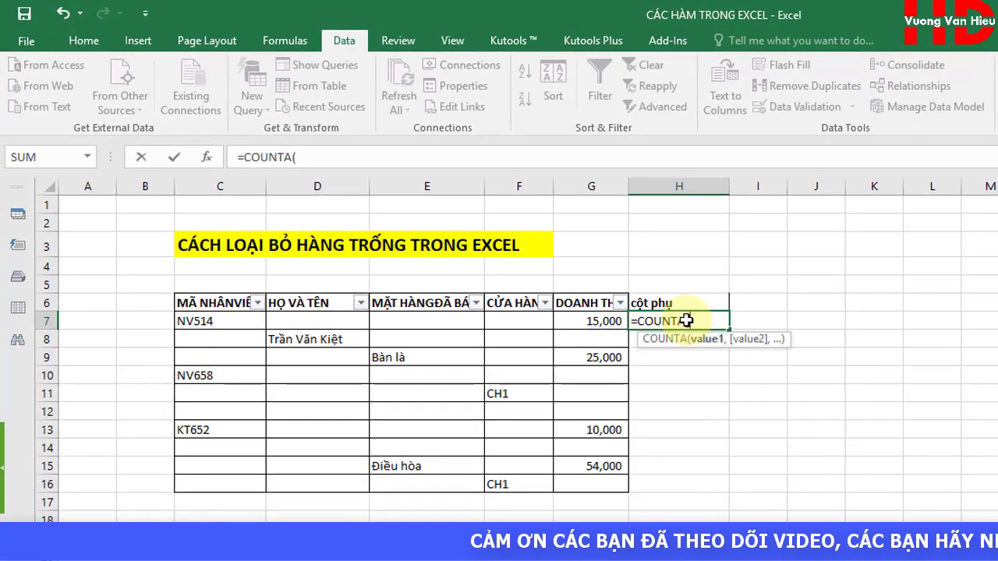
{"action": "left_click_drag", "start_coordinate": [241, 319], "coordinate": [441, 322]}
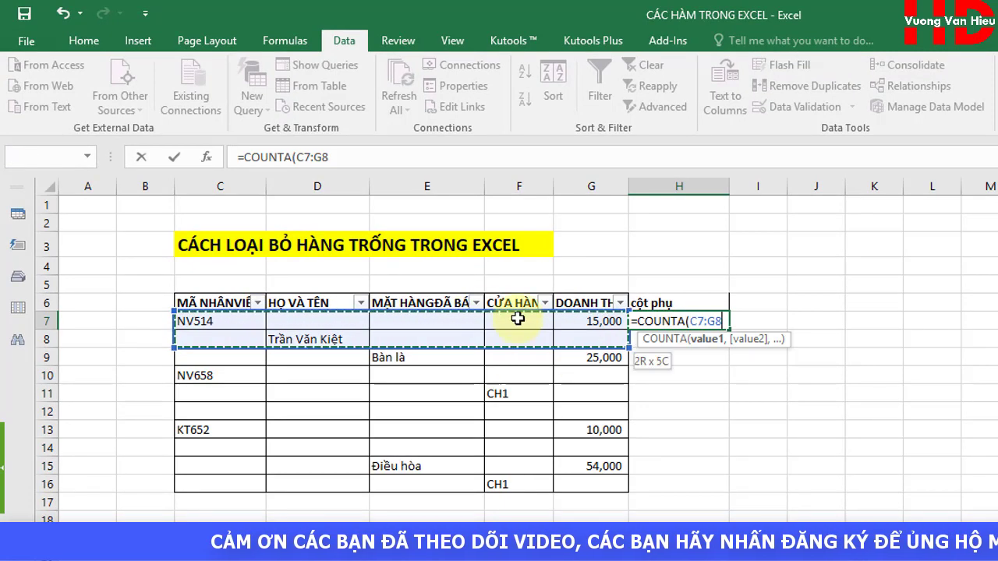
{"action": "left_click_drag", "start_coordinate": [441, 322], "coordinate": [607, 328]}
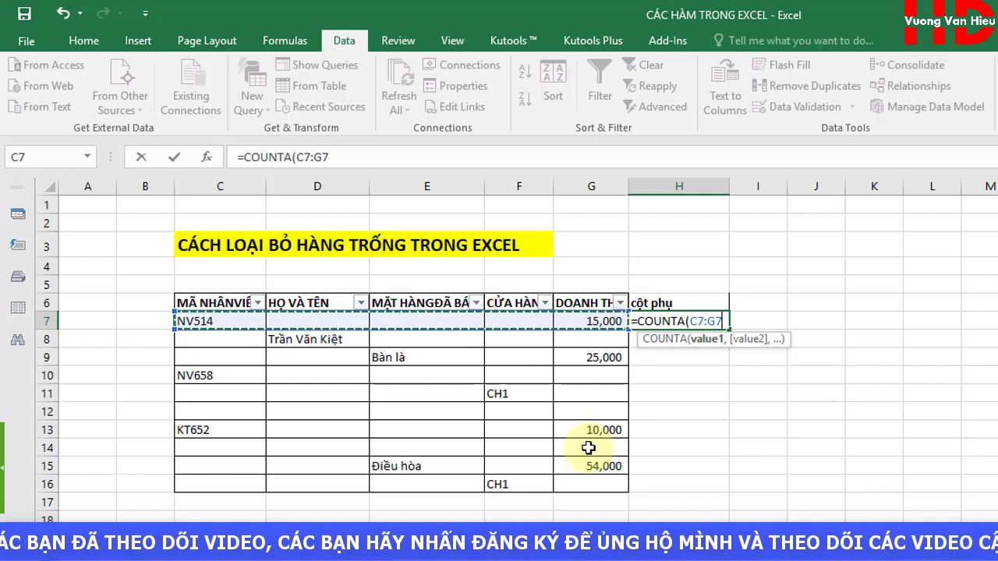
{"action": "type", "text": ")"}
{"action": "key", "text": "Return"}
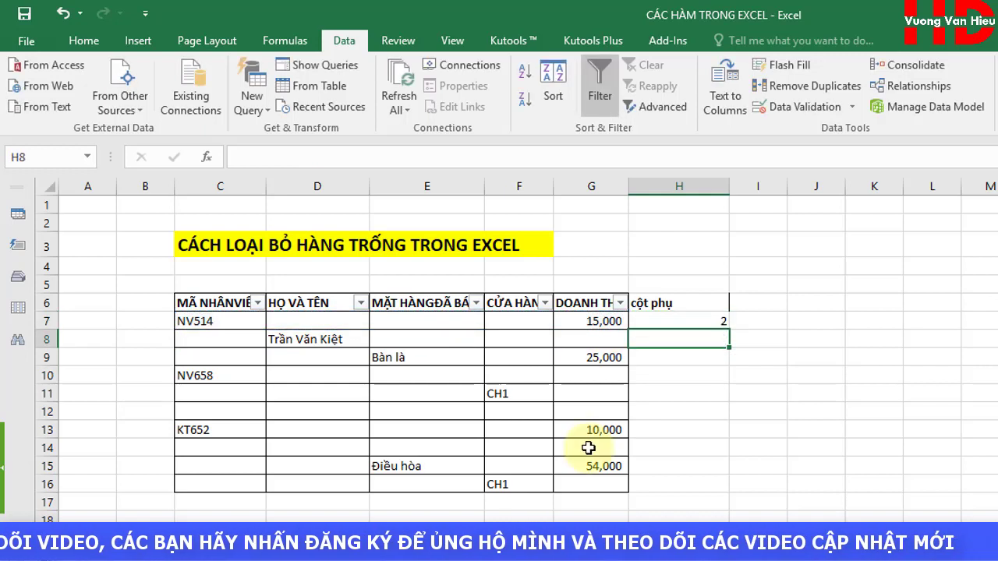
Fill the COUNTA formula down from H7 to H16.
{"action": "key", "text": "Up"}
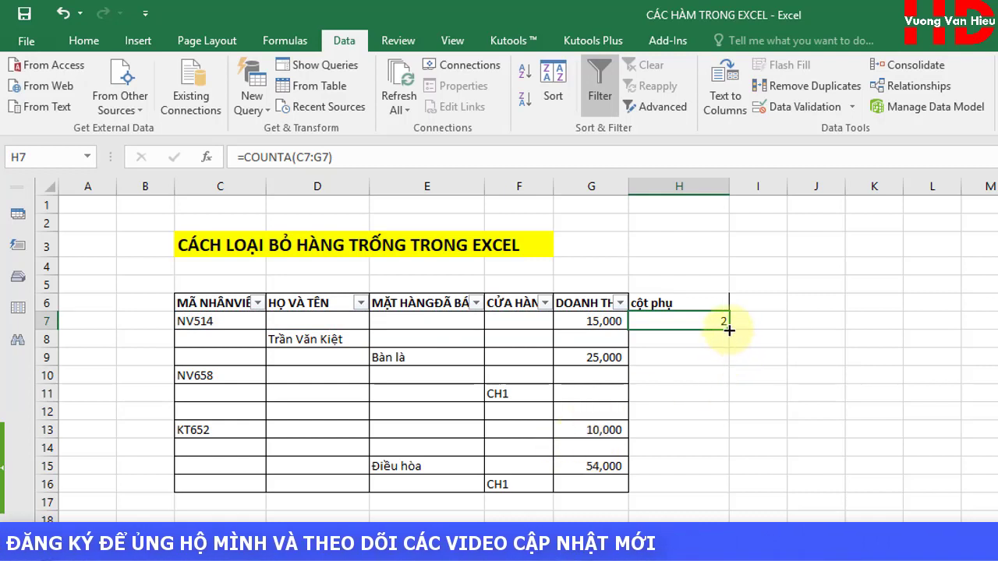
{"action": "left_click_drag", "start_coordinate": [728, 329], "coordinate": [731, 491]}
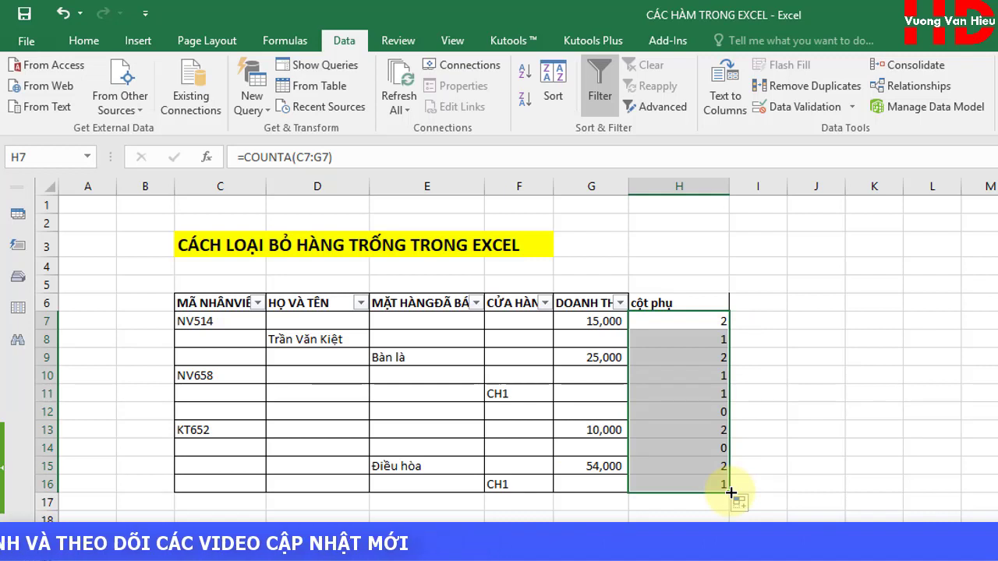
{"action": "left_click", "coordinate": [421, 429]}
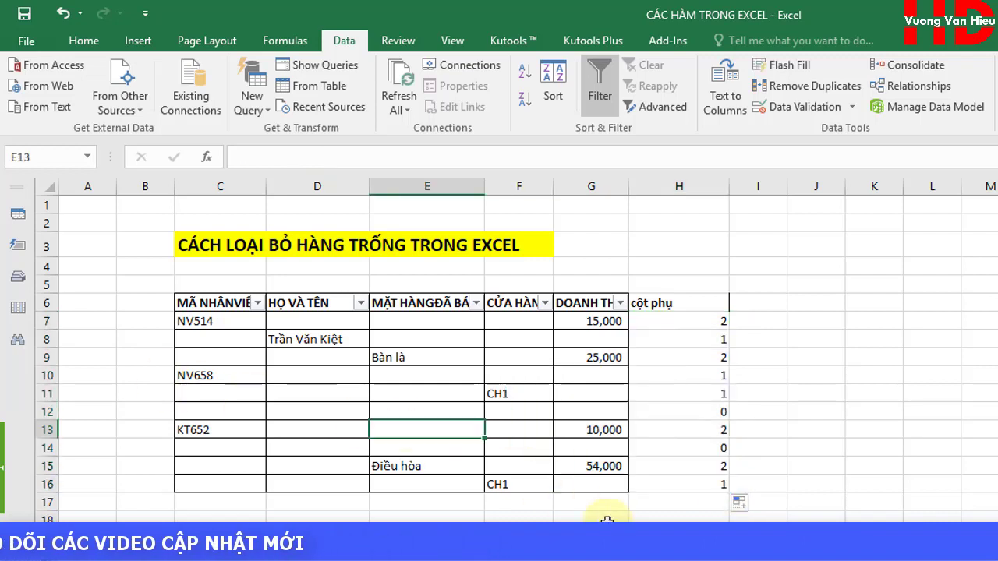
Enter điều hòa as test data in E13.
{"action": "type", "text": "đie"}
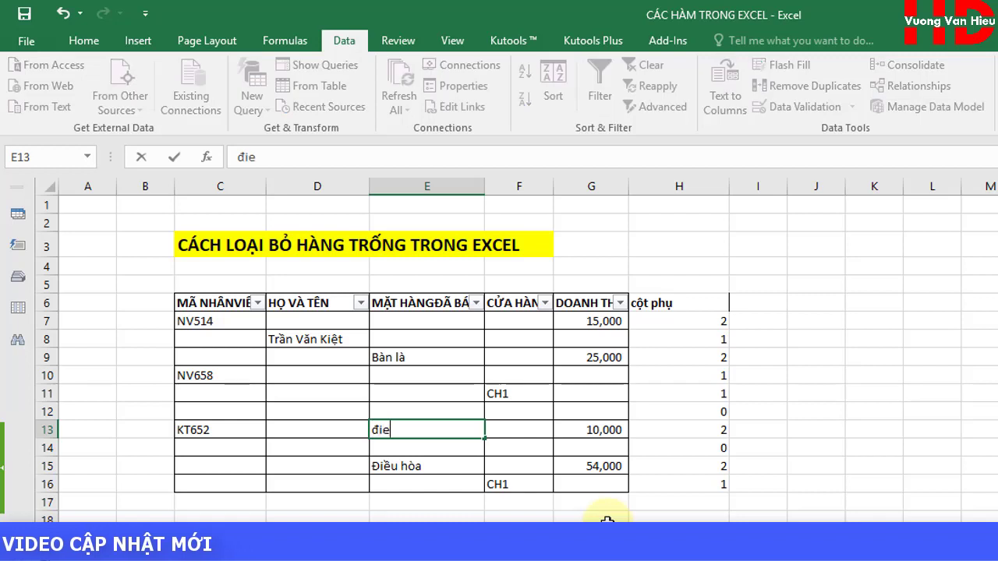
{"action": "type", "text": "ều hòa"}
{"action": "key", "text": "Return"}
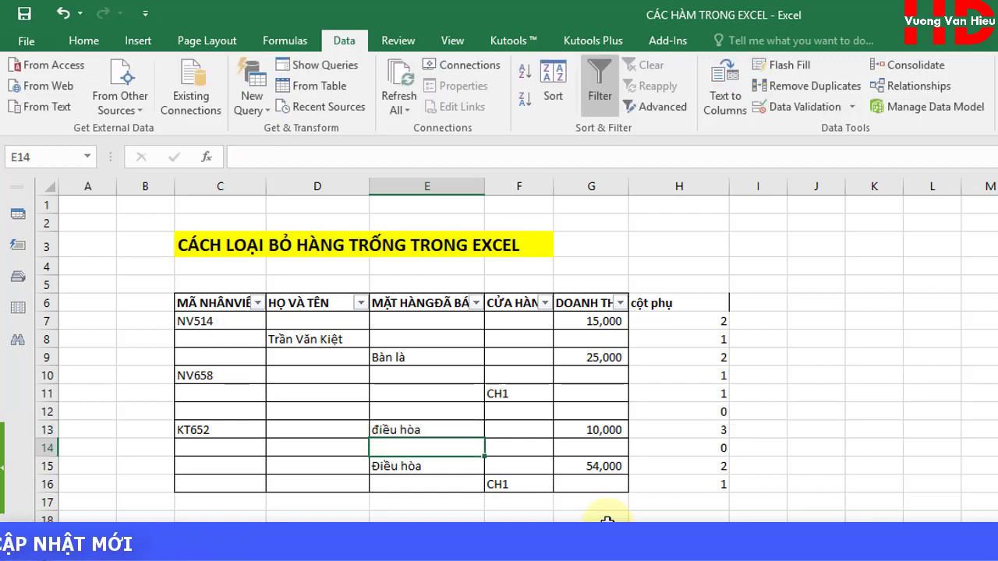
{"action": "key", "text": "Up"}
{"action": "key", "text": "Up"}
{"action": "key", "text": "Up"}
{"action": "key", "text": "Left"}
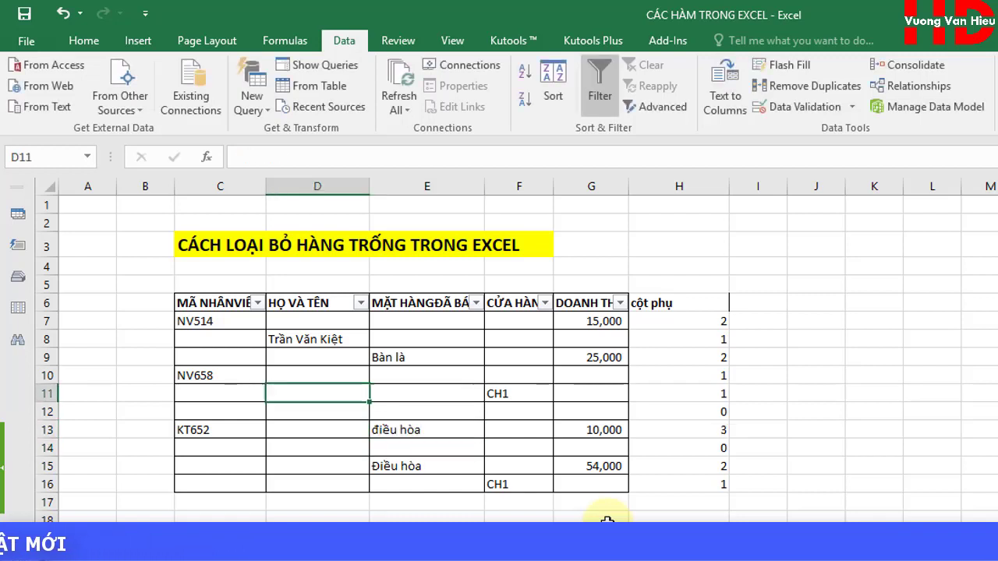
{"action": "key", "text": "Up"}
{"action": "key", "text": "Down"}
{"action": "key", "text": "Down"}
{"action": "key", "text": "Down"}
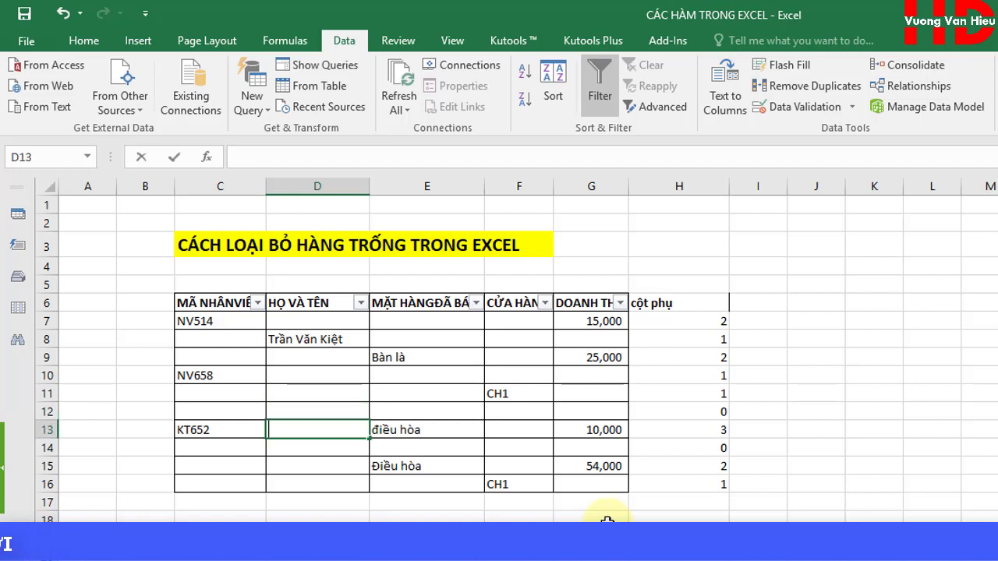
Enter tủ lạnh in D13 and điều hòa in D10, then check row 7's formula.
{"action": "type", "text": "tủ"}
{"action": "type", "text": "j"}
{"action": "key", "text": "Return"}
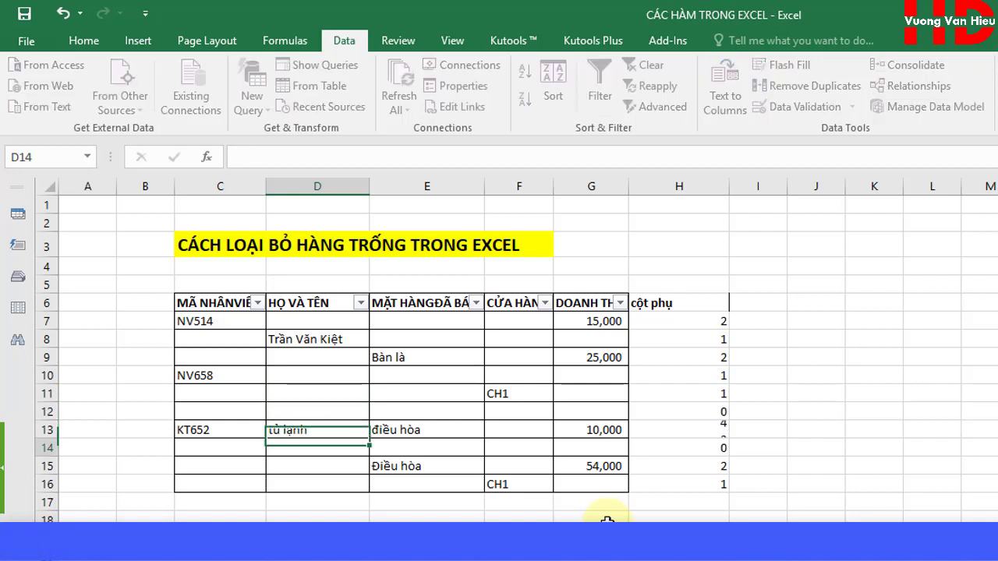
{"action": "key", "text": "Up"}
{"action": "key", "text": "Up"}
{"action": "key", "text": "Up"}
{"action": "key", "text": "Up"}
{"action": "type", "text": "đi"}
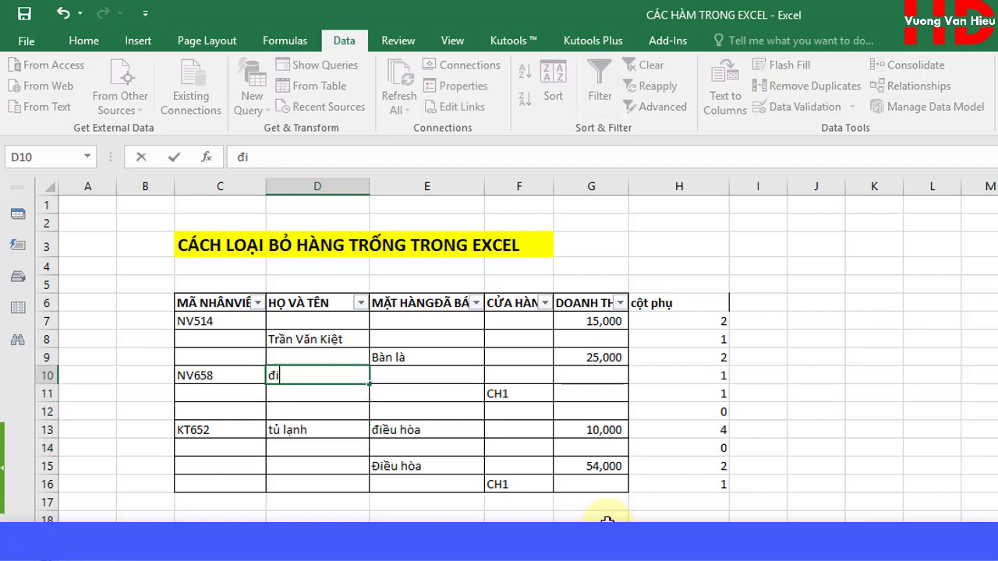
{"action": "type", "text": "f"}
{"action": "key", "text": "Return"}
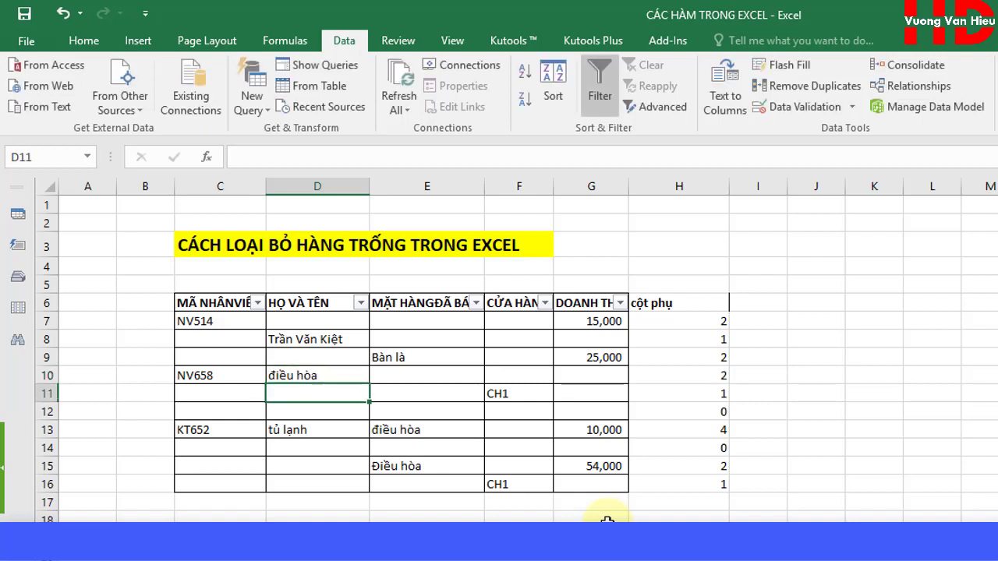
{"action": "left_click", "coordinate": [974, 465]}
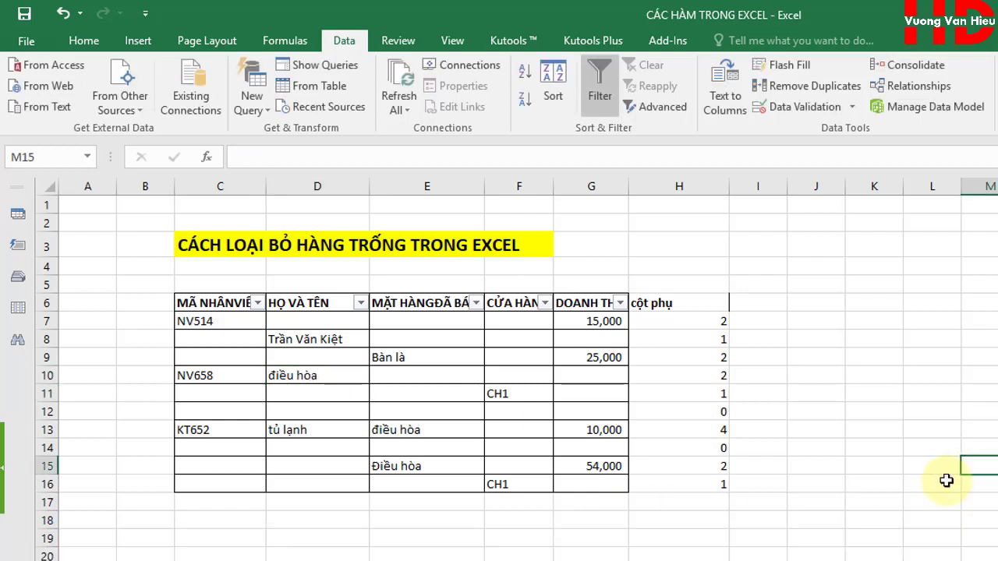
{"action": "left_click", "coordinate": [697, 328]}
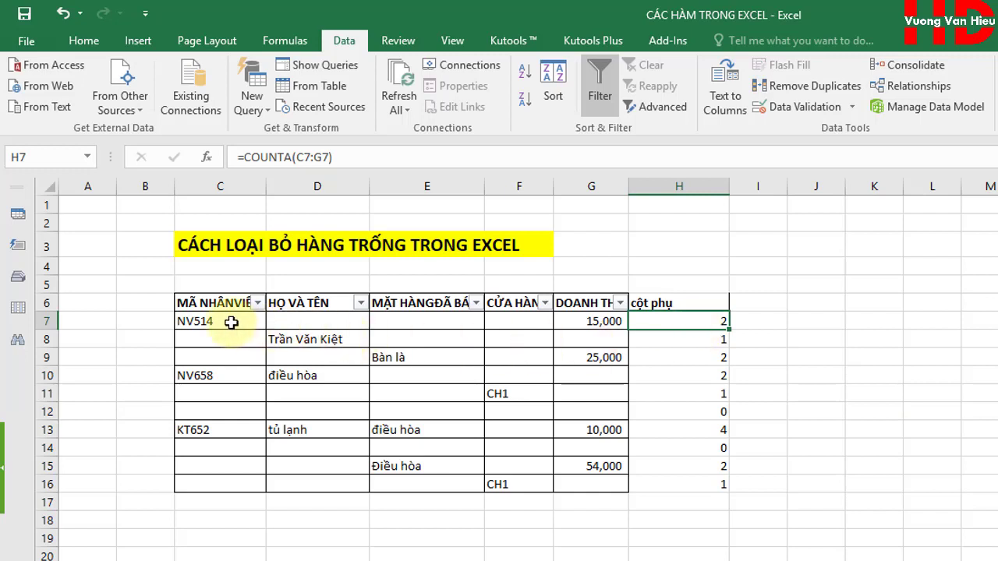
Compare rows 7 and 8's cột phụ COUNTA formulas with the C:G cells they count.
{"action": "left_click_drag", "start_coordinate": [225, 321], "coordinate": [574, 320]}
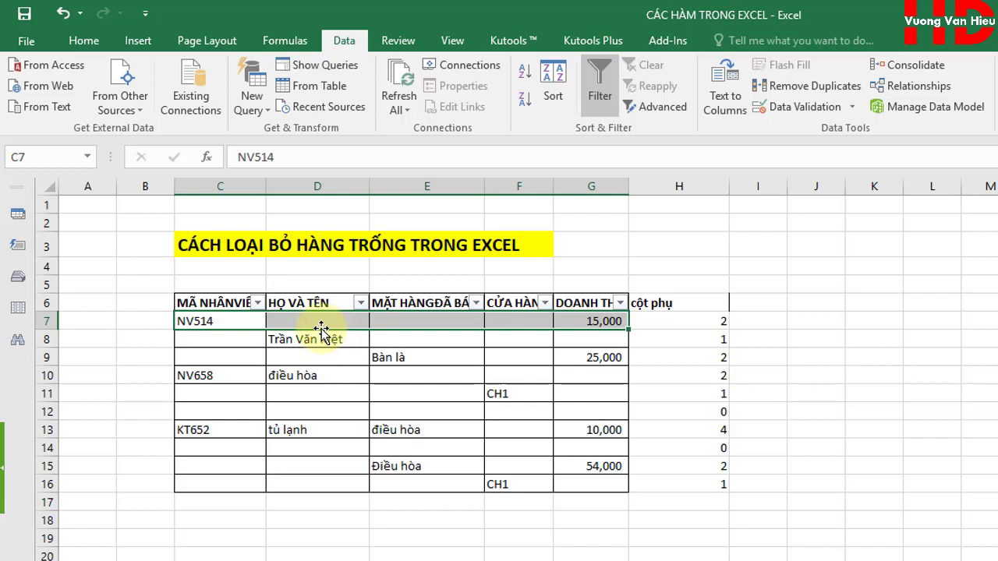
{"action": "left_click", "coordinate": [712, 320]}
{"action": "left_click", "coordinate": [407, 319]}
{"action": "left_click", "coordinate": [632, 320]}
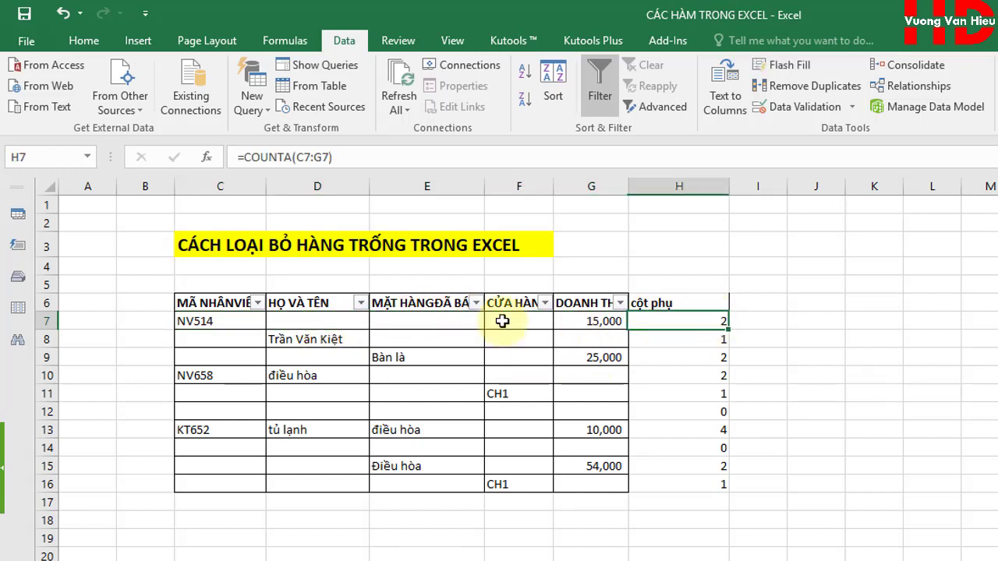
{"action": "left_click_drag", "start_coordinate": [241, 321], "coordinate": [582, 326]}
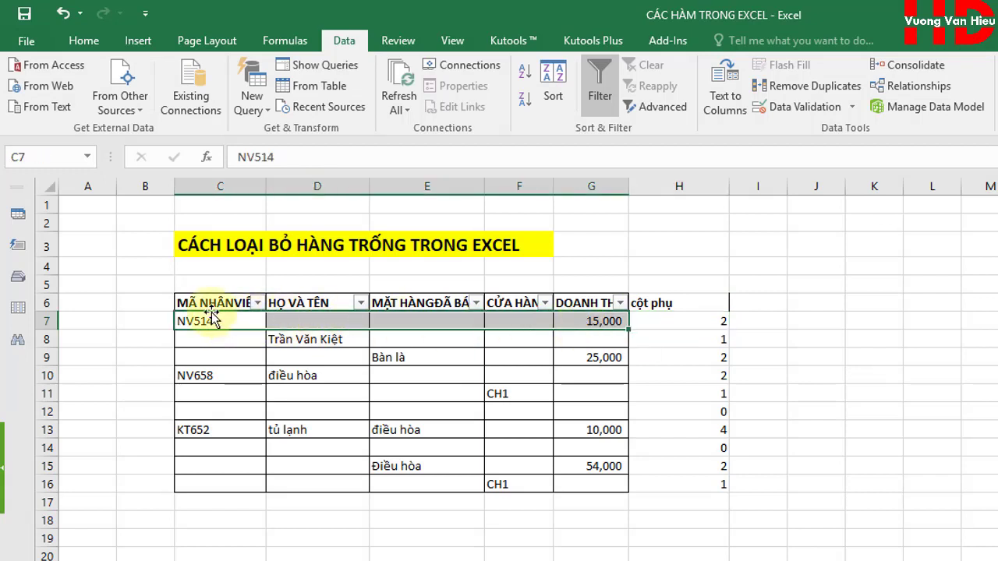
{"action": "left_click", "coordinate": [246, 320]}
{"action": "left_click", "coordinate": [612, 320]}
{"action": "left_click", "coordinate": [711, 323]}
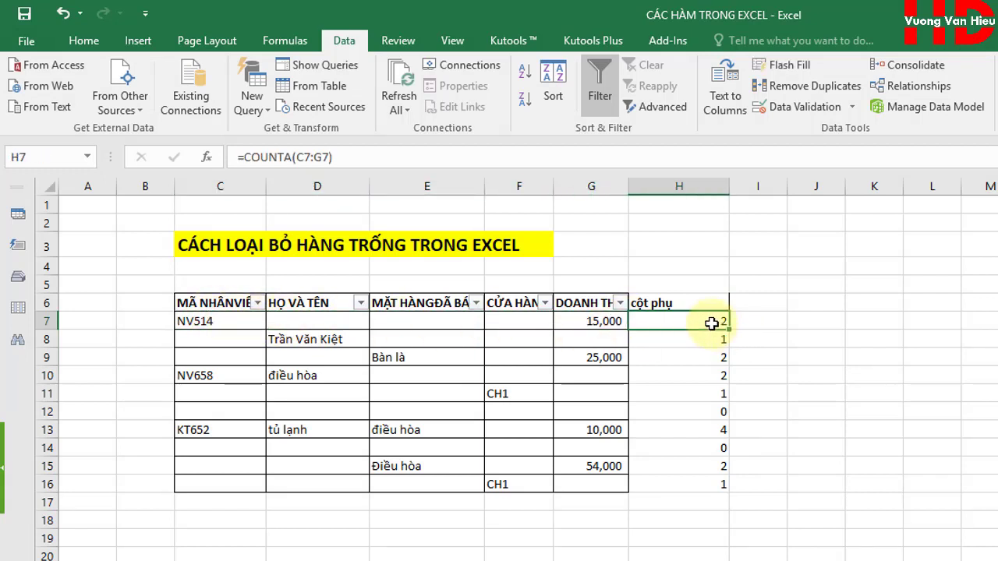
{"action": "left_click", "coordinate": [334, 343]}
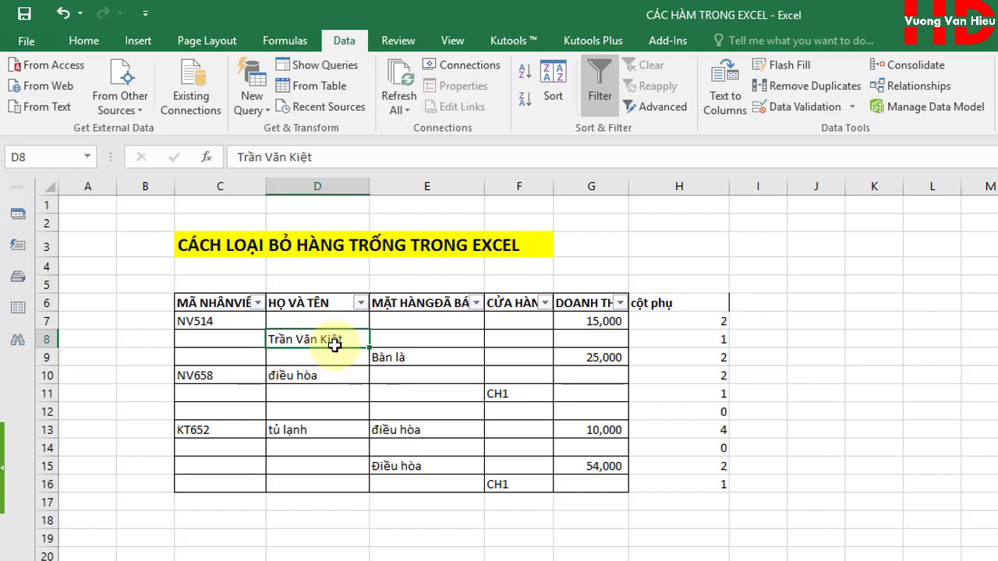
{"action": "left_click", "coordinate": [721, 340]}
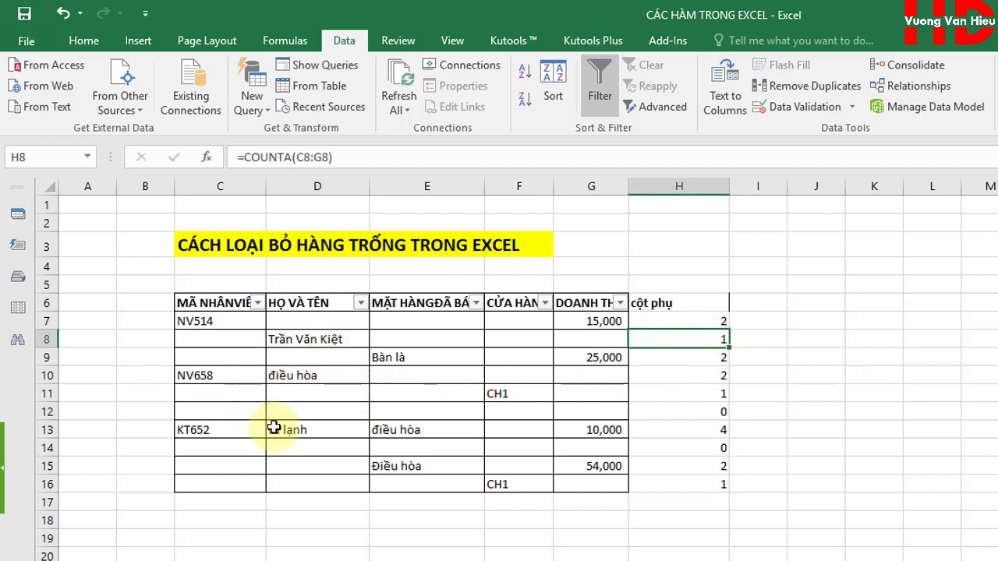
Check the counts for rows 13 and 12, where blank row 12 counts 0, then select header C6:H6.
{"action": "left_click_drag", "start_coordinate": [216, 428], "coordinate": [592, 430]}
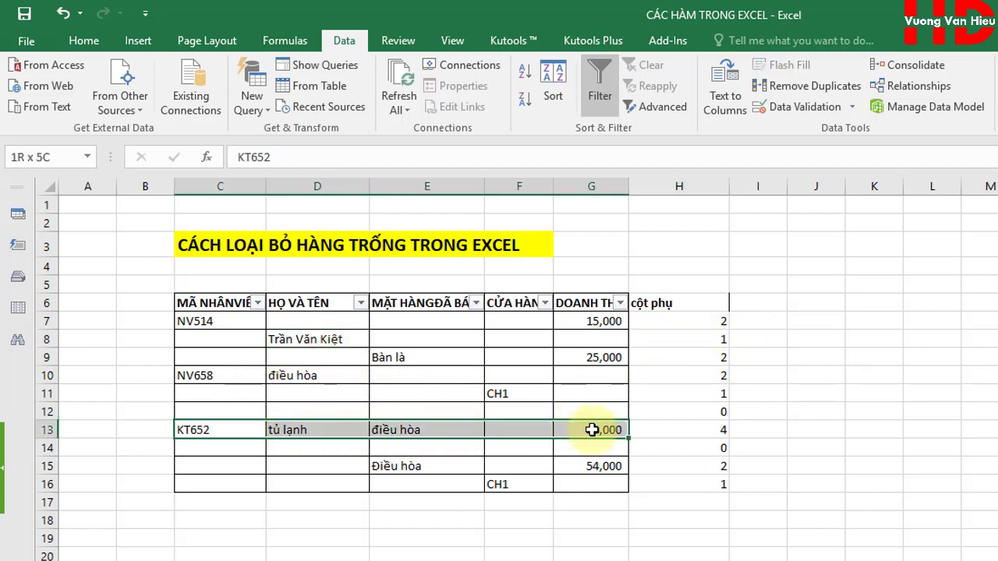
{"action": "left_click", "coordinate": [706, 429]}
{"action": "left_click", "coordinate": [668, 306]}
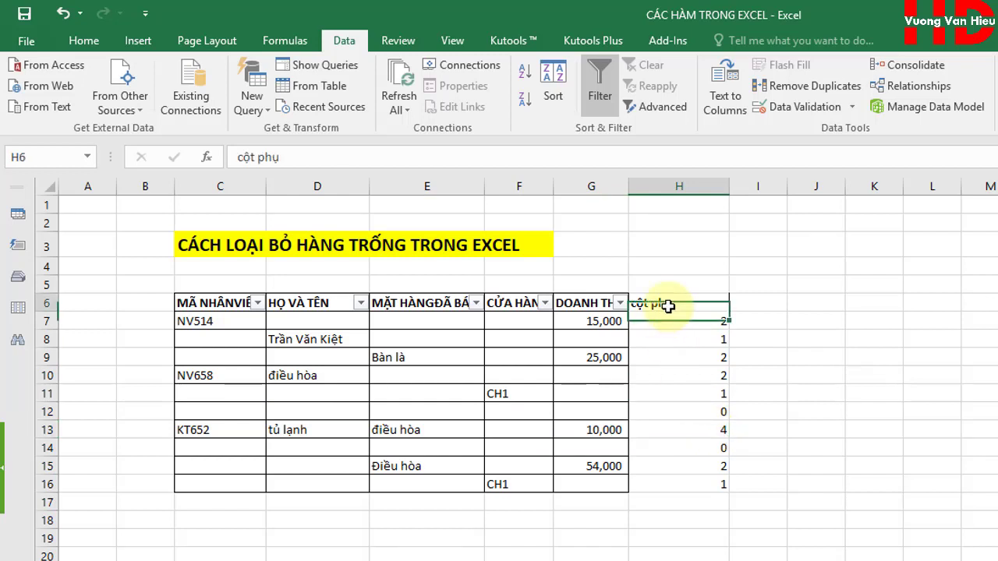
{"action": "left_click", "coordinate": [918, 447]}
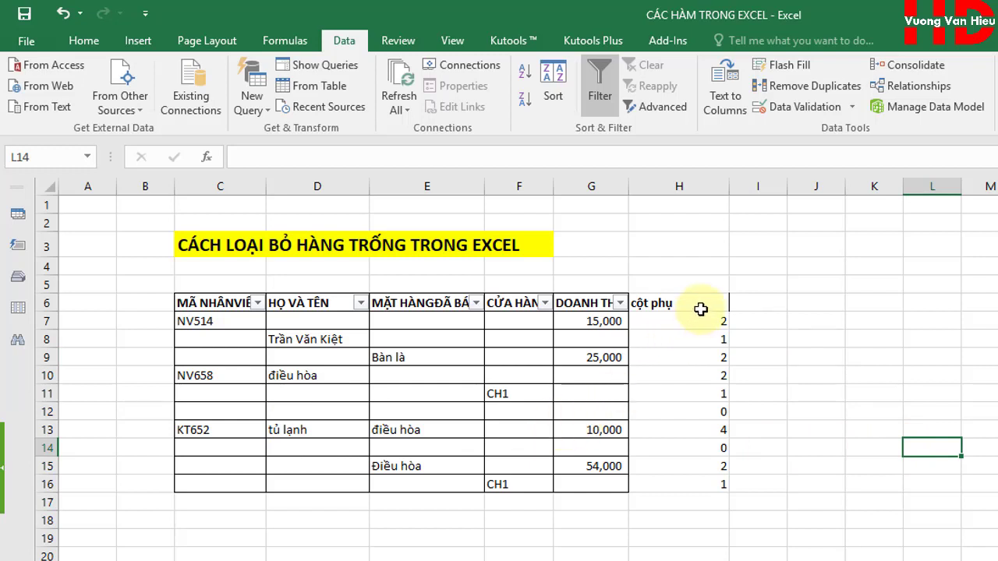
{"action": "left_click", "coordinate": [707, 412]}
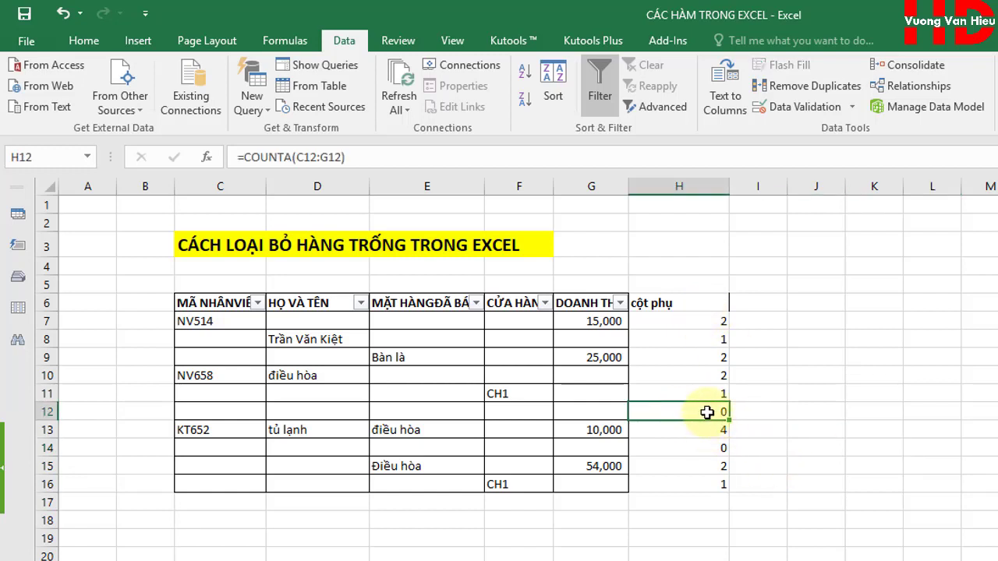
{"action": "left_click_drag", "start_coordinate": [232, 413], "coordinate": [589, 415]}
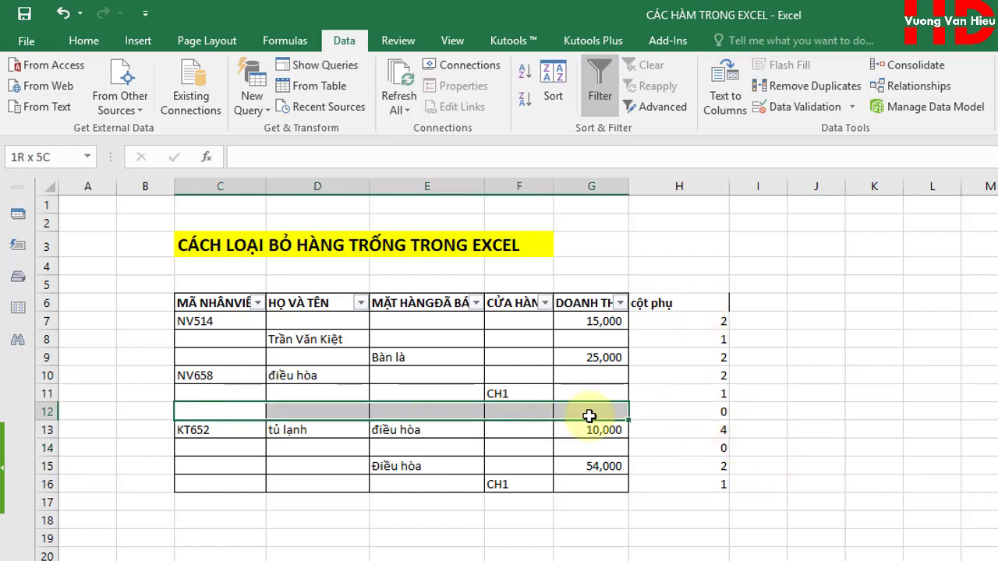
{"action": "left_click", "coordinate": [690, 419]}
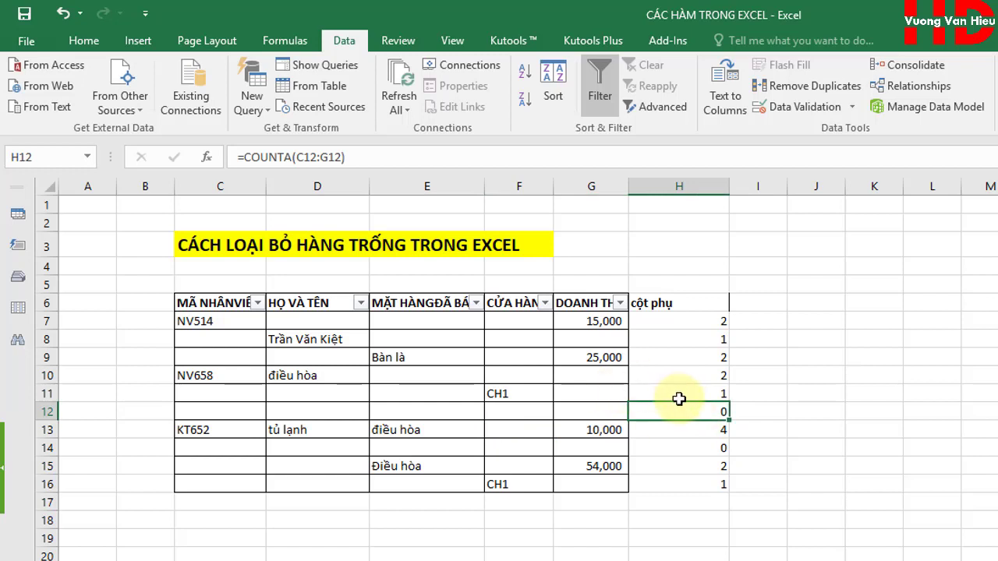
{"action": "left_click", "coordinate": [672, 308]}
{"action": "left_click_drag", "start_coordinate": [234, 304], "coordinate": [670, 304]}
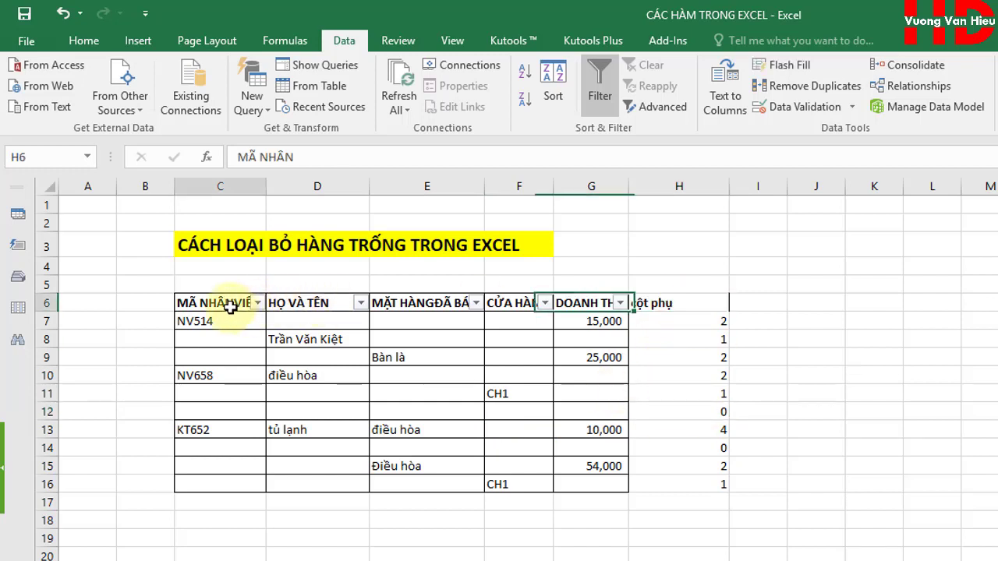
Reapply the filter to include cột phụ, show only count 0, and select the visible rows.
{"action": "left_click", "coordinate": [602, 90]}
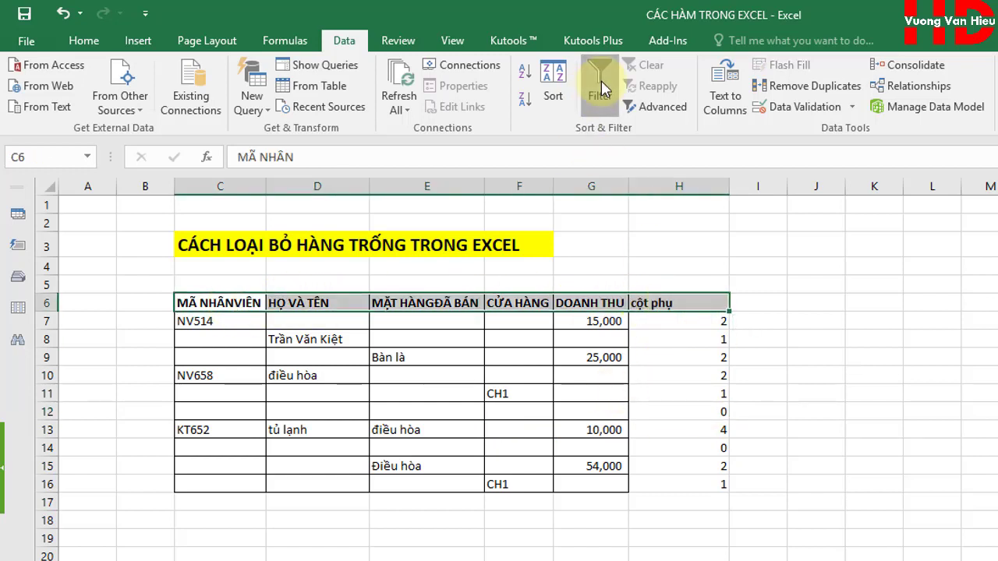
{"action": "left_click", "coordinate": [601, 90]}
{"action": "left_click", "coordinate": [744, 318]}
{"action": "left_click", "coordinate": [719, 304]}
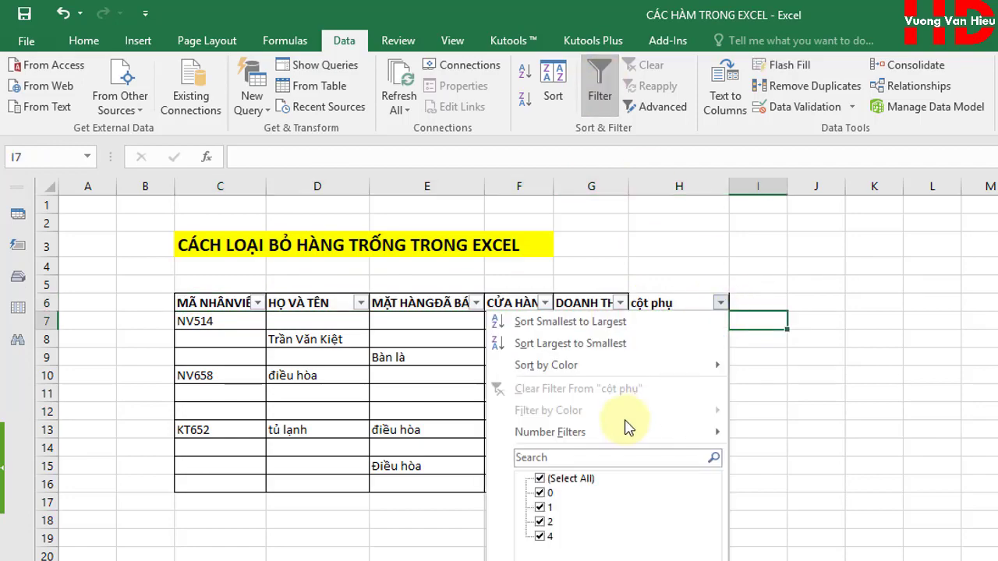
{"action": "left_click", "coordinate": [539, 479]}
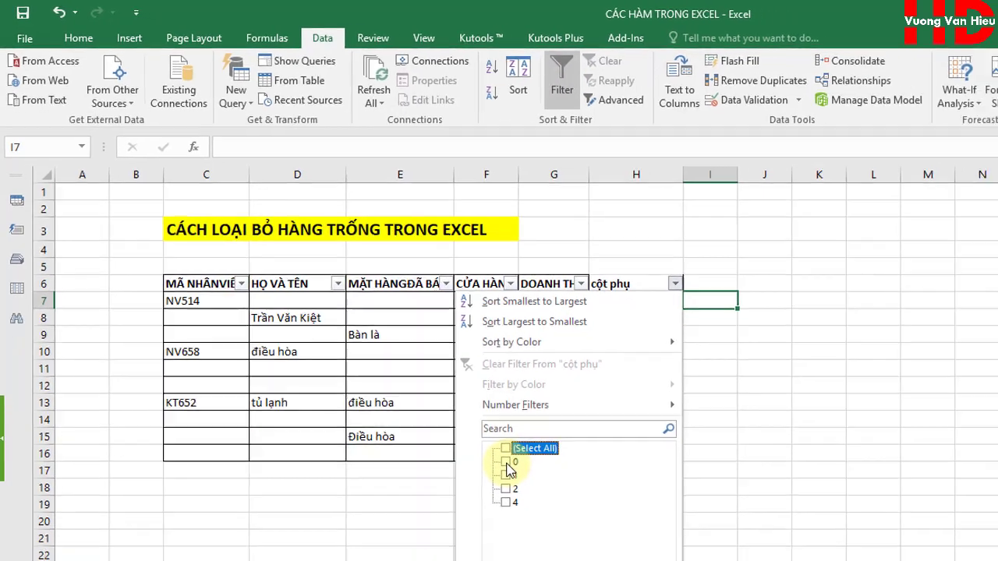
{"action": "left_click", "coordinate": [539, 493]}
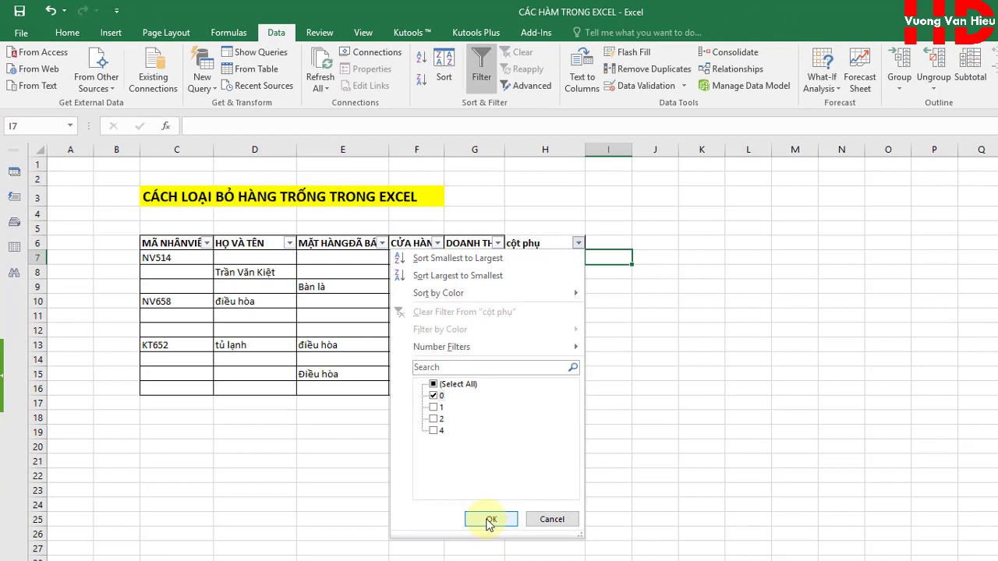
{"action": "left_click", "coordinate": [489, 521]}
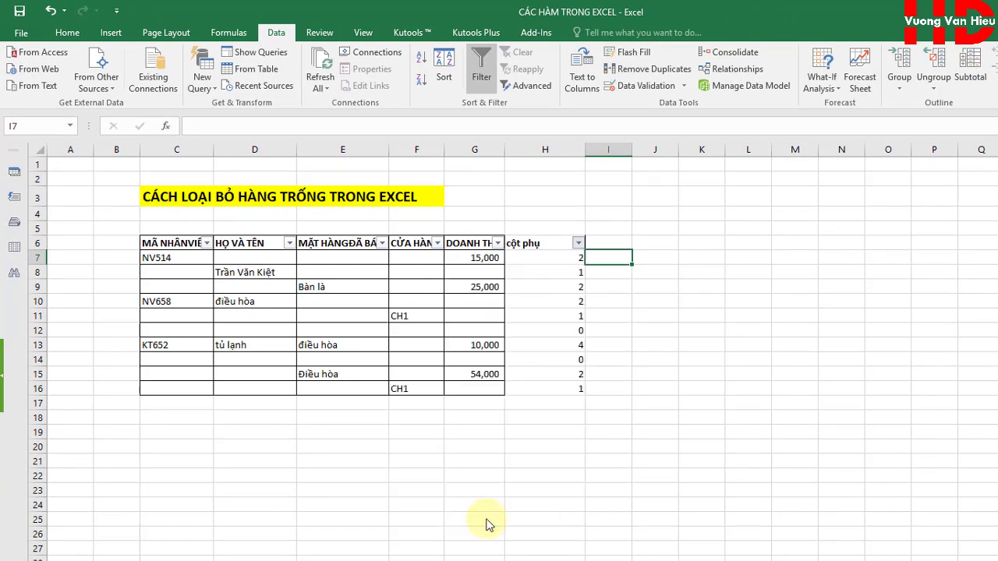
{"action": "left_click", "coordinate": [406, 416]}
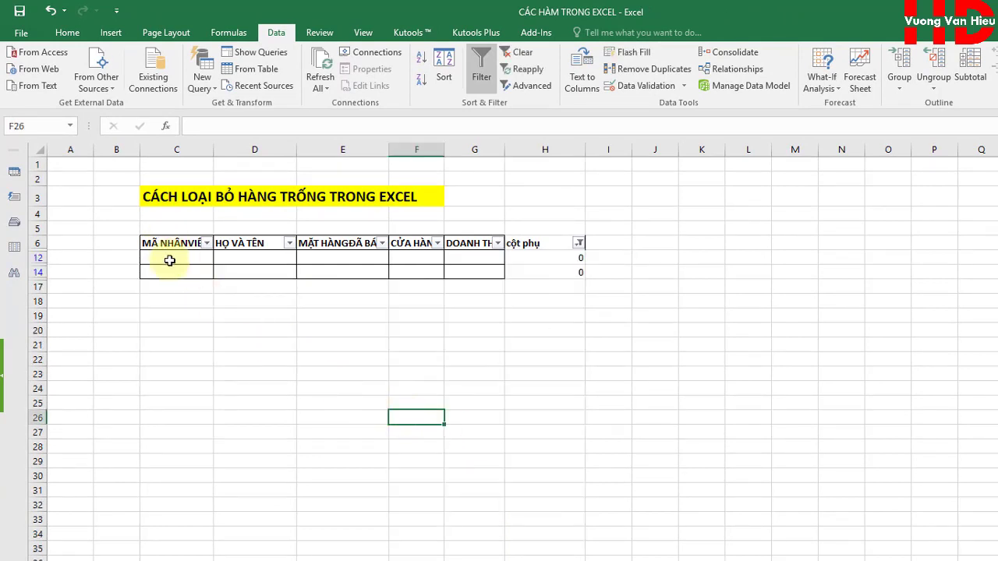
{"action": "left_click_drag", "start_coordinate": [32, 258], "coordinate": [31, 287]}
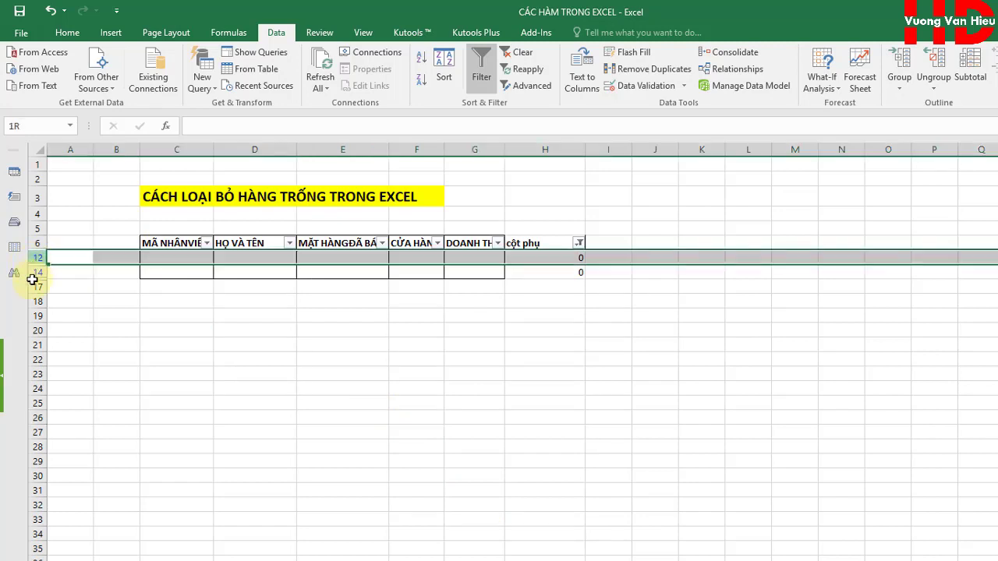
Filter cột phụ to counts 1 and 4 to review data rows like Bàn là and điều hòa.
{"action": "left_click", "coordinate": [578, 243]}
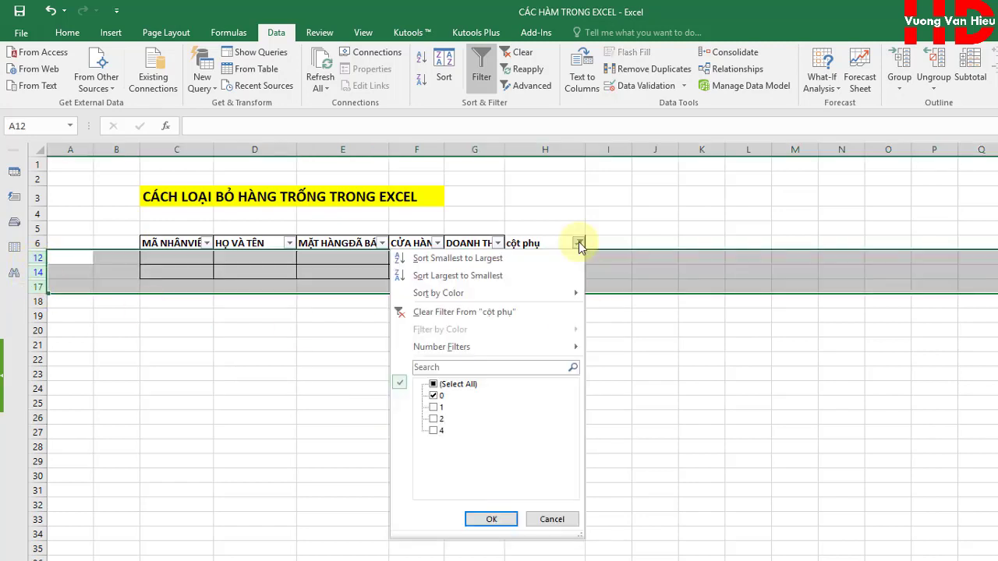
{"action": "left_click", "coordinate": [433, 396]}
{"action": "left_click", "coordinate": [433, 407]}
{"action": "left_click", "coordinate": [434, 431]}
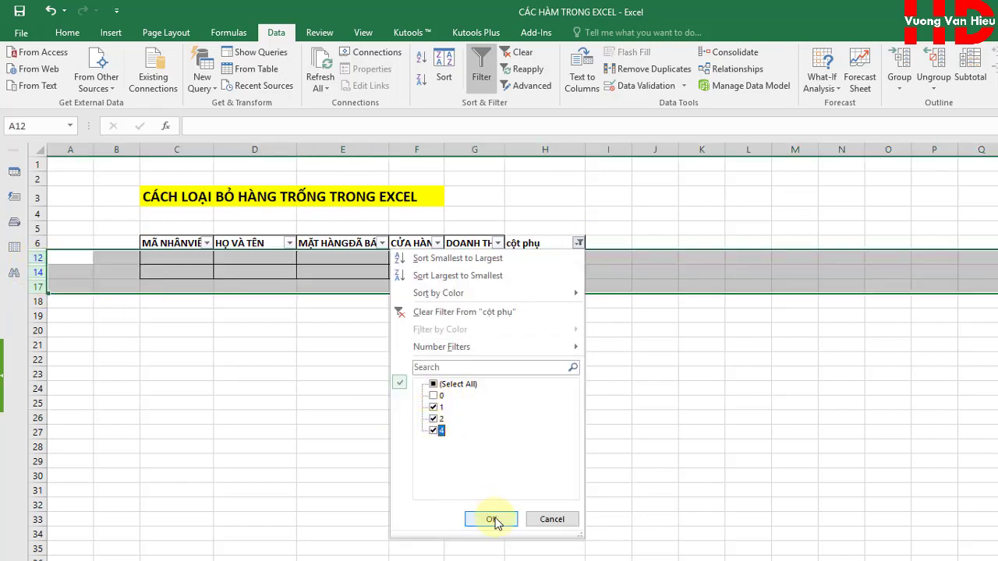
{"action": "left_click", "coordinate": [490, 520]}
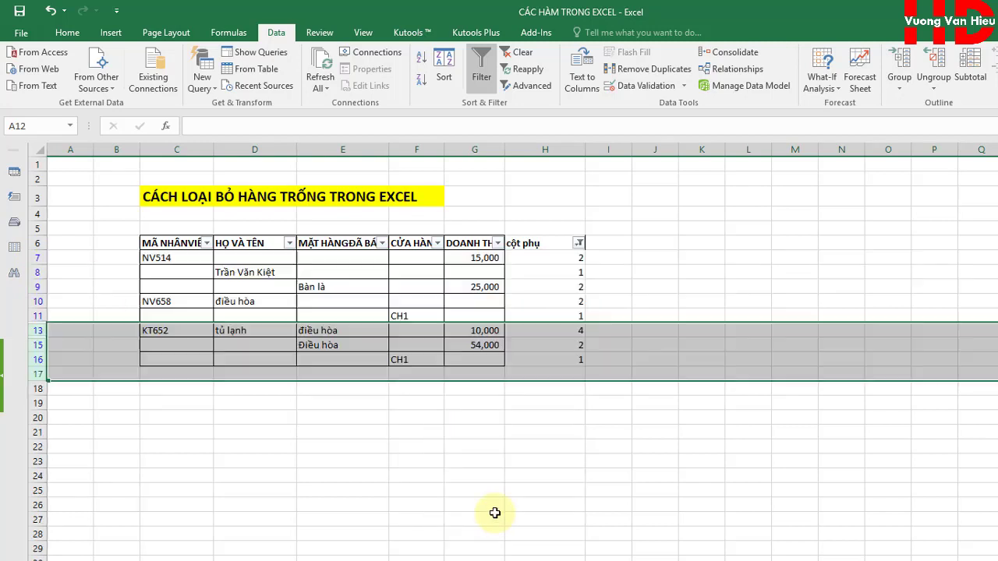
{"action": "left_click", "coordinate": [263, 275]}
{"action": "key", "text": "Down"}
{"action": "key", "text": "Down"}
{"action": "left_click", "coordinate": [311, 289]}
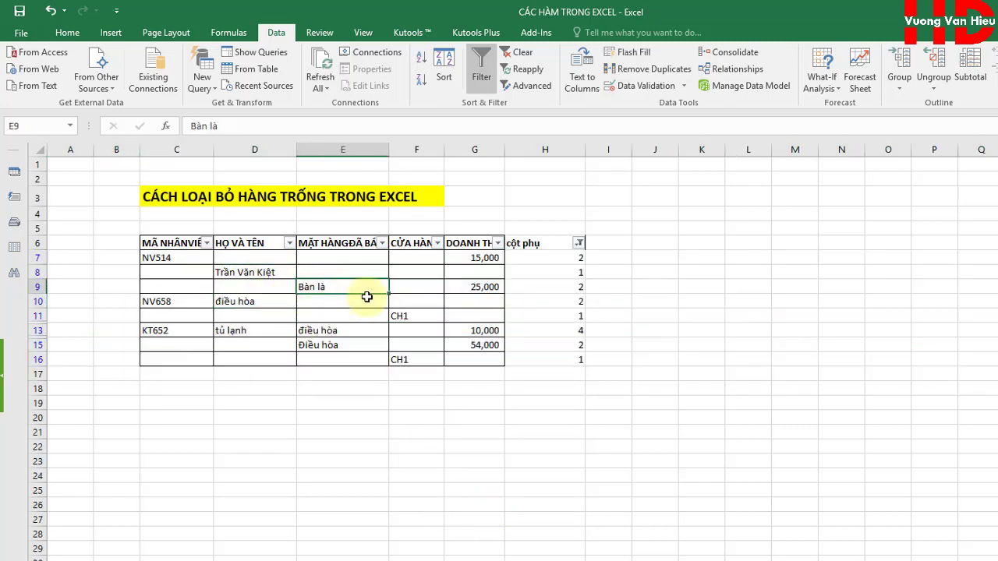
{"action": "left_click", "coordinate": [337, 332]}
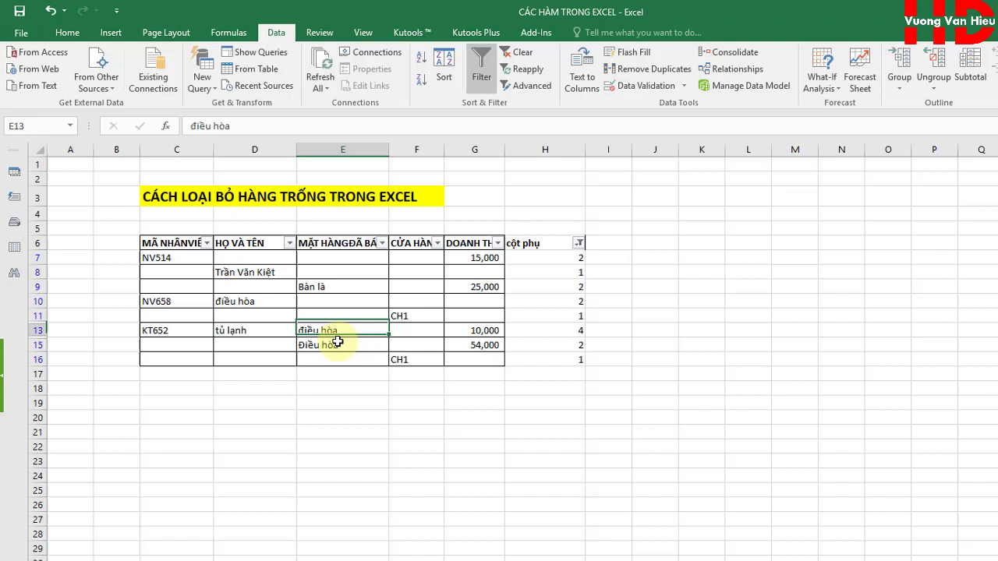
Filter cột phụ back to 0 only and select blank rows 12 and 14.
{"action": "left_click", "coordinate": [578, 243]}
{"action": "left_click", "coordinate": [435, 387]}
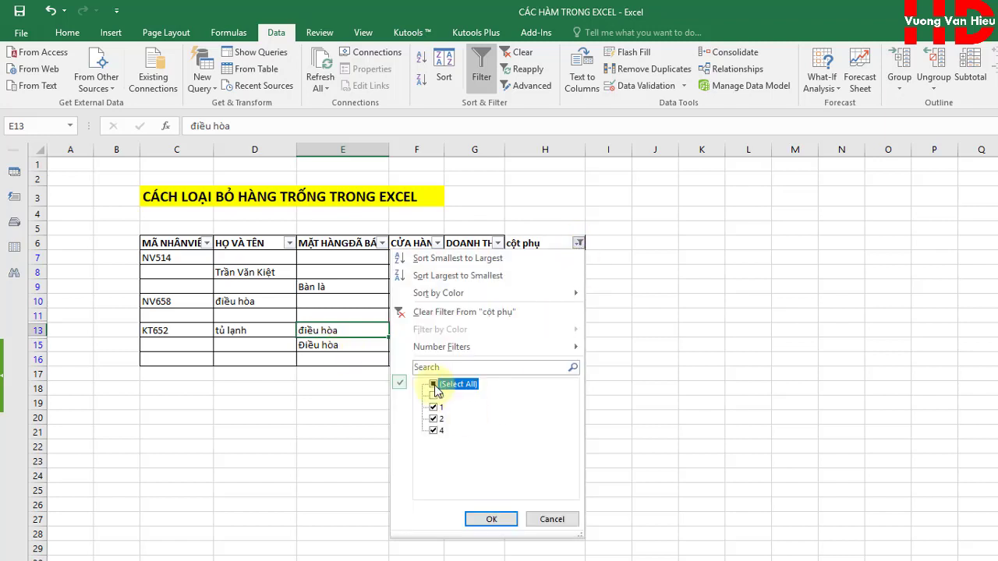
{"action": "left_click", "coordinate": [433, 396]}
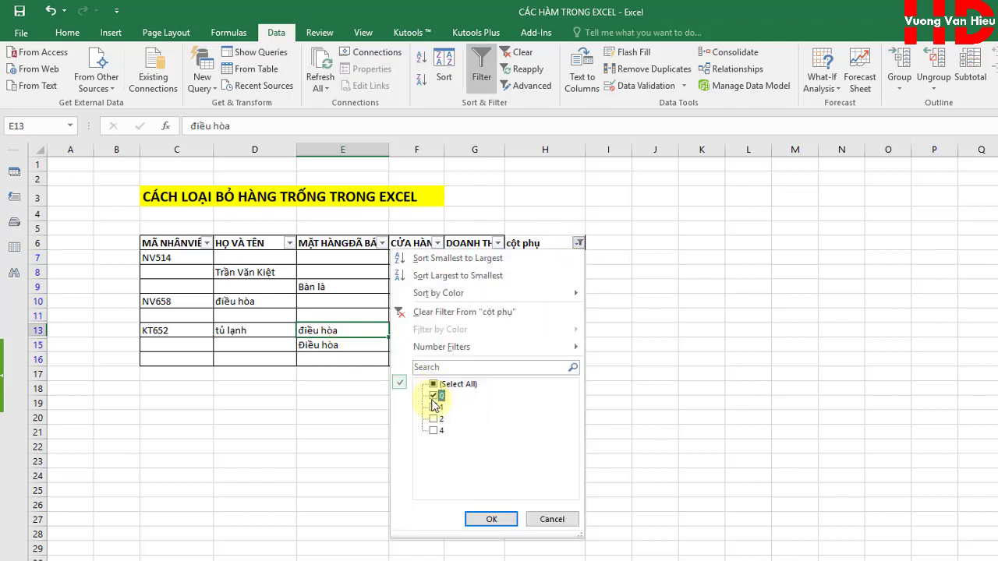
{"action": "left_click", "coordinate": [491, 520]}
{"action": "left_click", "coordinate": [535, 430]}
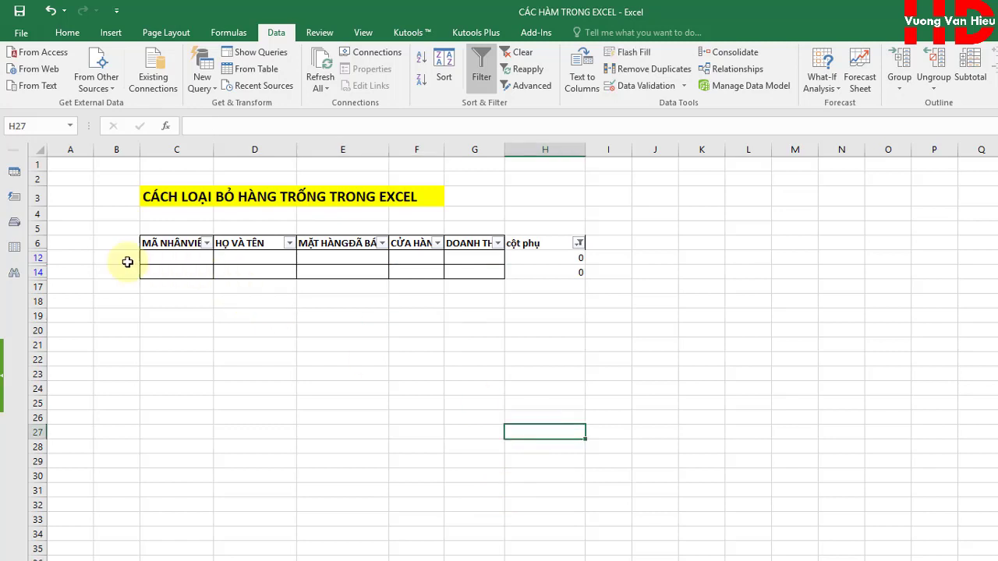
{"action": "left_click_drag", "start_coordinate": [37, 257], "coordinate": [41, 273]}
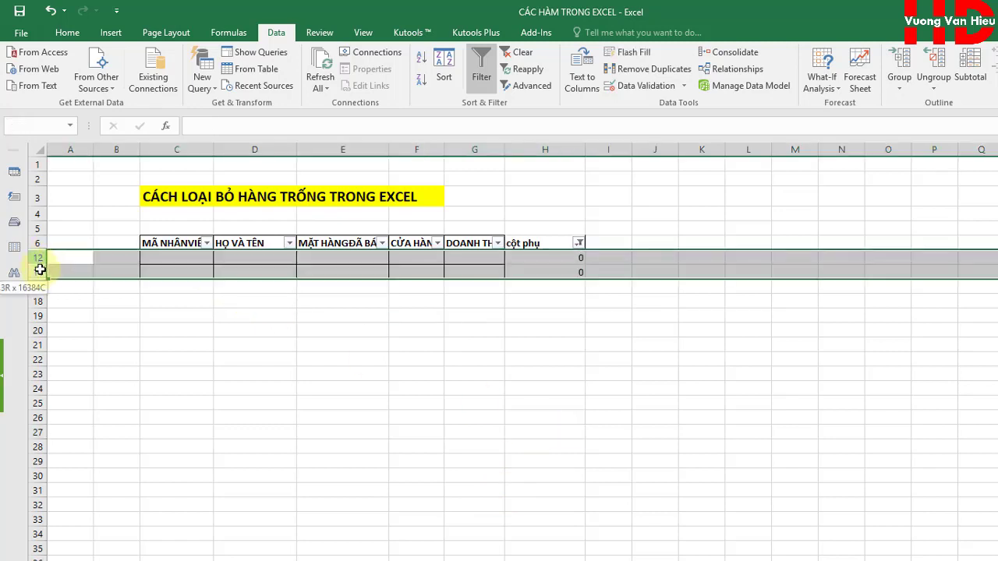
Delete blank rows 12 and 14 with Delete Row, then clear the filter.
{"action": "right_click", "coordinate": [40, 272]}
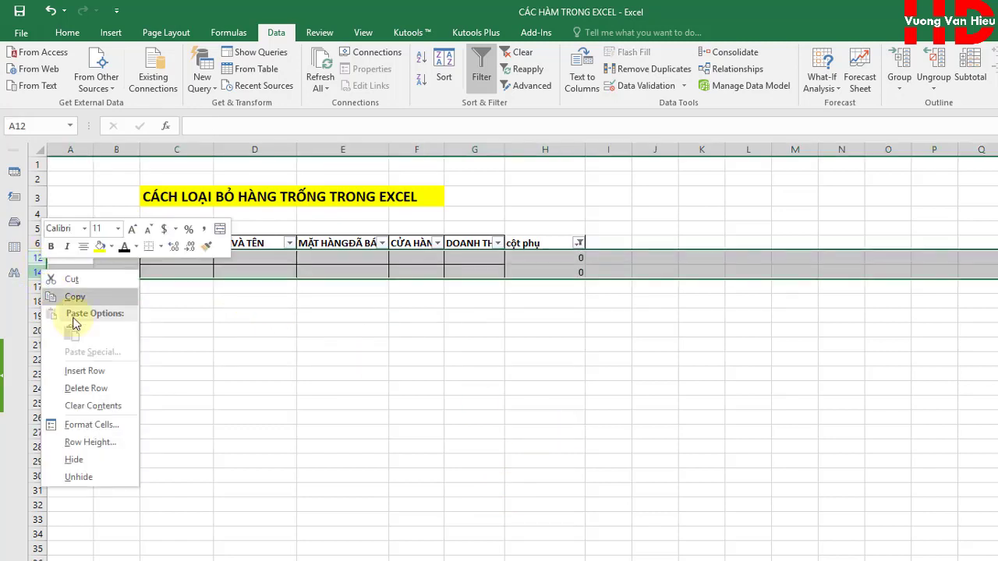
{"action": "left_click", "coordinate": [86, 388]}
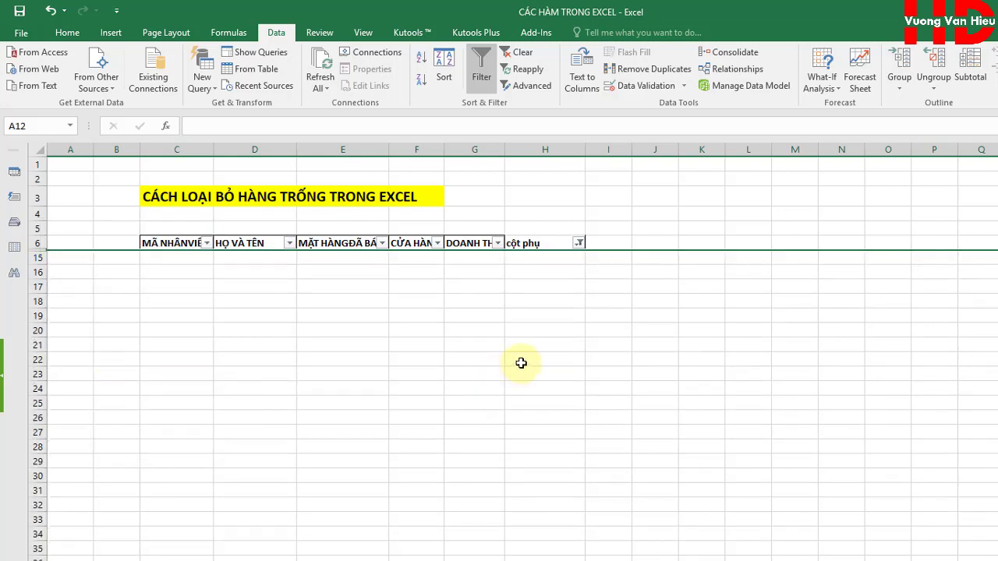
{"action": "left_click", "coordinate": [523, 52]}
{"action": "left_click", "coordinate": [740, 287]}
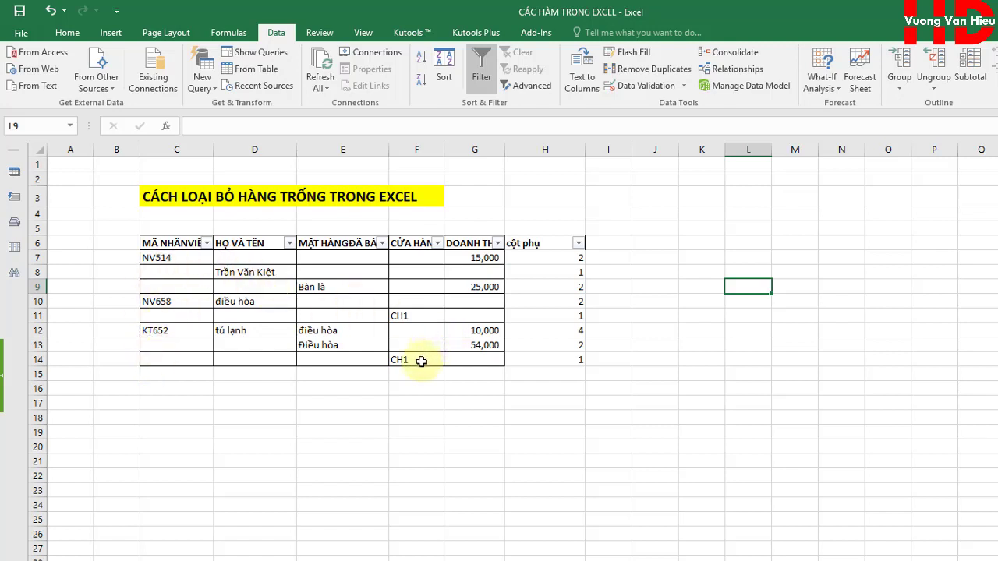
Hide column H, the cột phụ COUNTA helper column.
{"action": "left_click", "coordinate": [322, 443]}
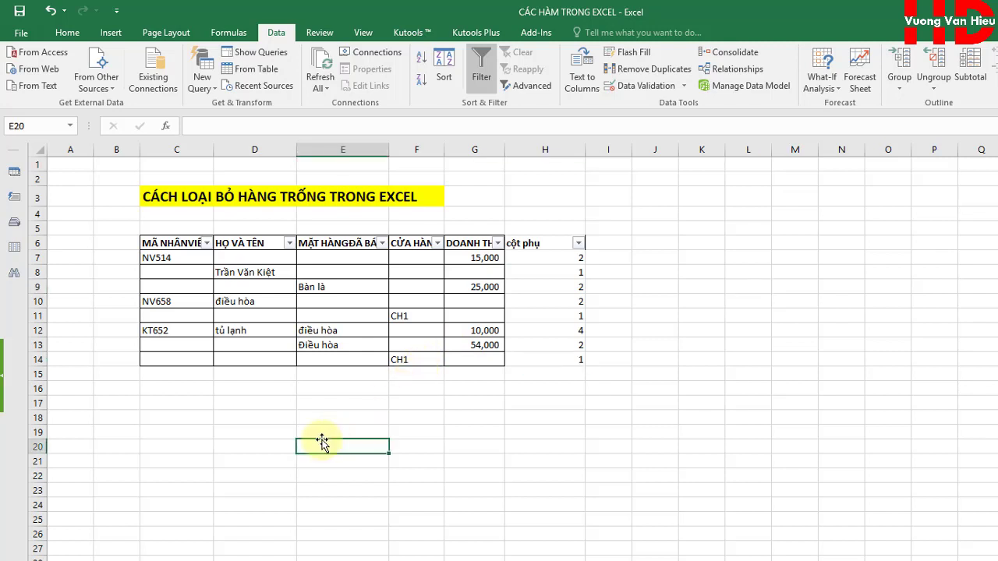
{"action": "left_click", "coordinate": [561, 149]}
{"action": "right_click", "coordinate": [562, 149]}
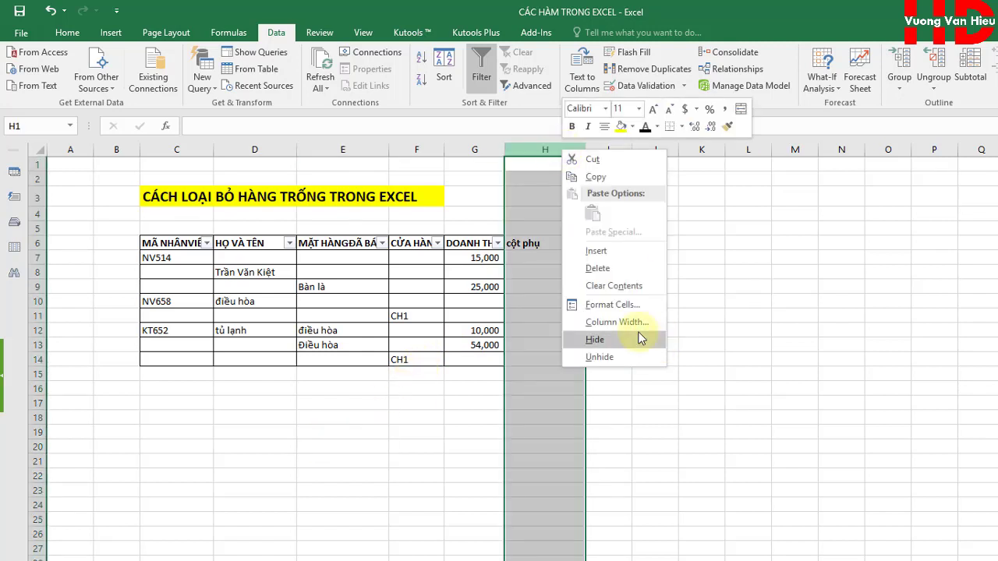
{"action": "left_click", "coordinate": [606, 269]}
{"action": "left_click", "coordinate": [713, 257]}
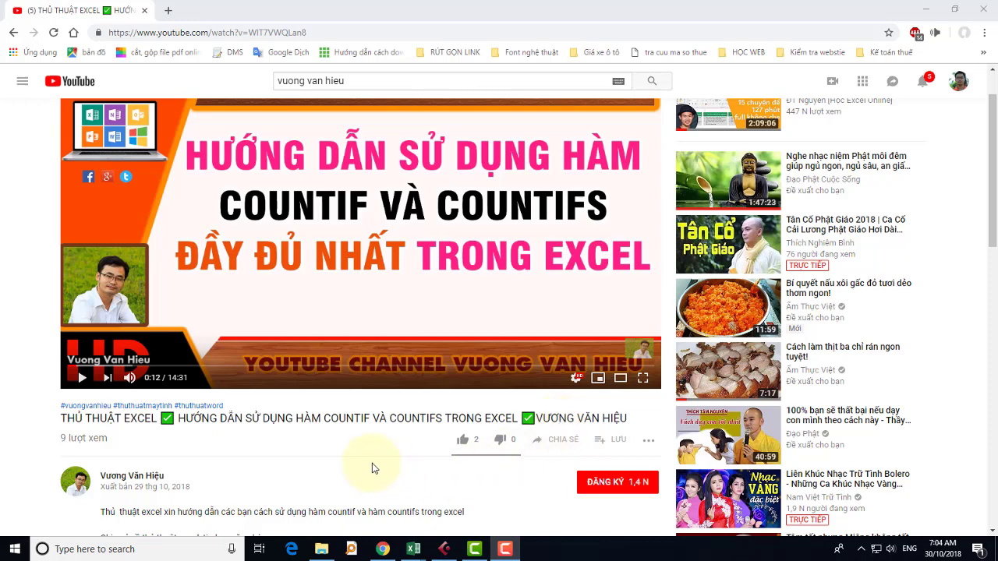
Subscribe to the tutorial's channel with the red ĐĂNG KÝ button.
{"action": "scroll", "coordinate": [372, 467], "scroll_direction": "down", "scroll_amount": 3}
{"action": "scroll", "coordinate": [195, 485], "scroll_direction": "down", "scroll_amount": 2}
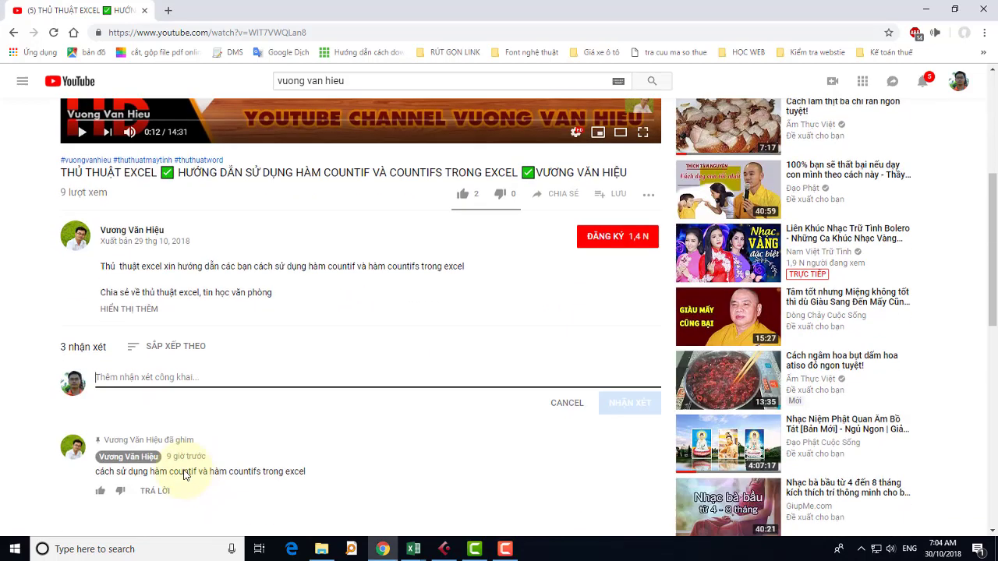
{"action": "scroll", "coordinate": [335, 421], "scroll_direction": "up", "scroll_amount": 3}
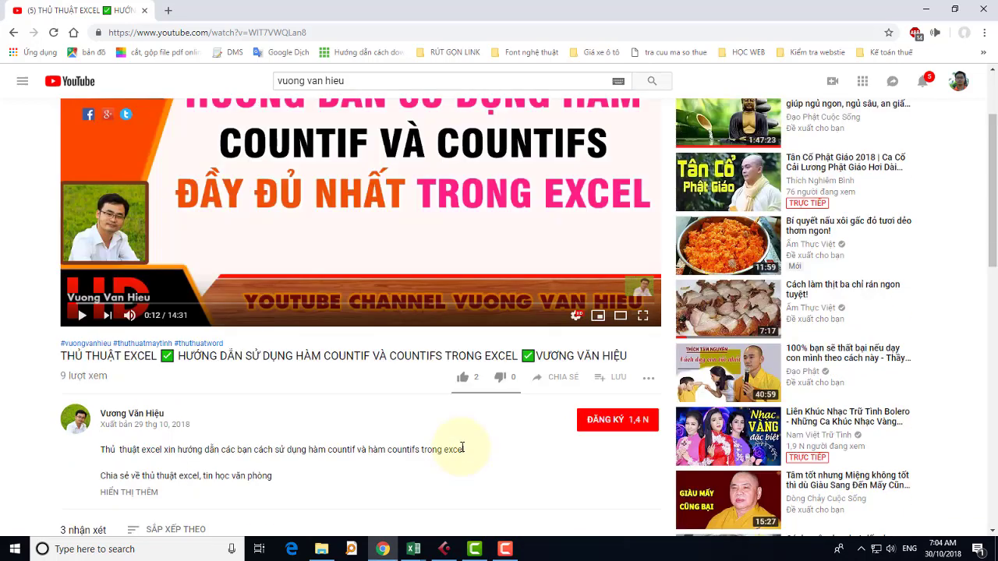
{"action": "scroll", "coordinate": [462, 450], "scroll_direction": "down", "scroll_amount": 2}
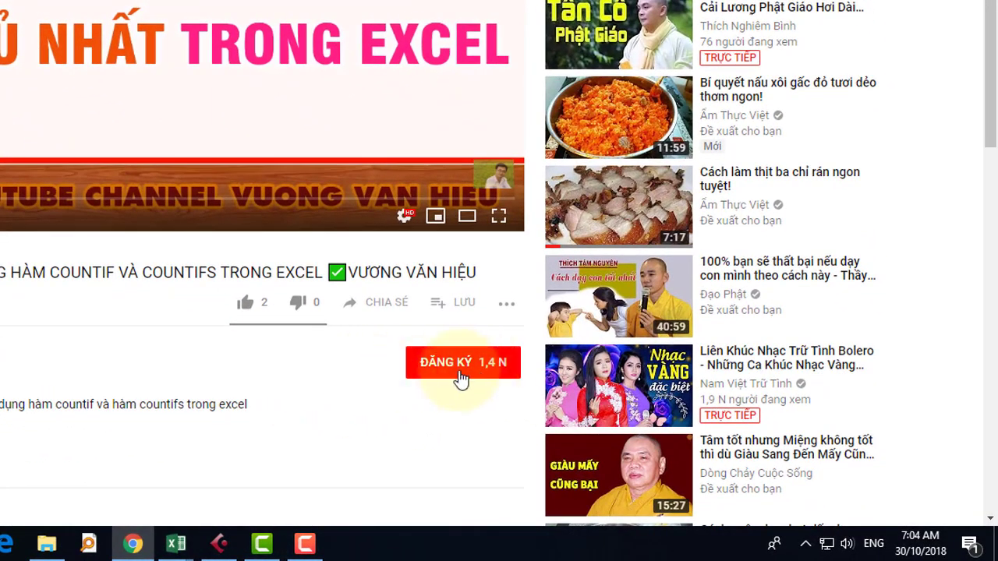
{"action": "left_click", "coordinate": [460, 378]}
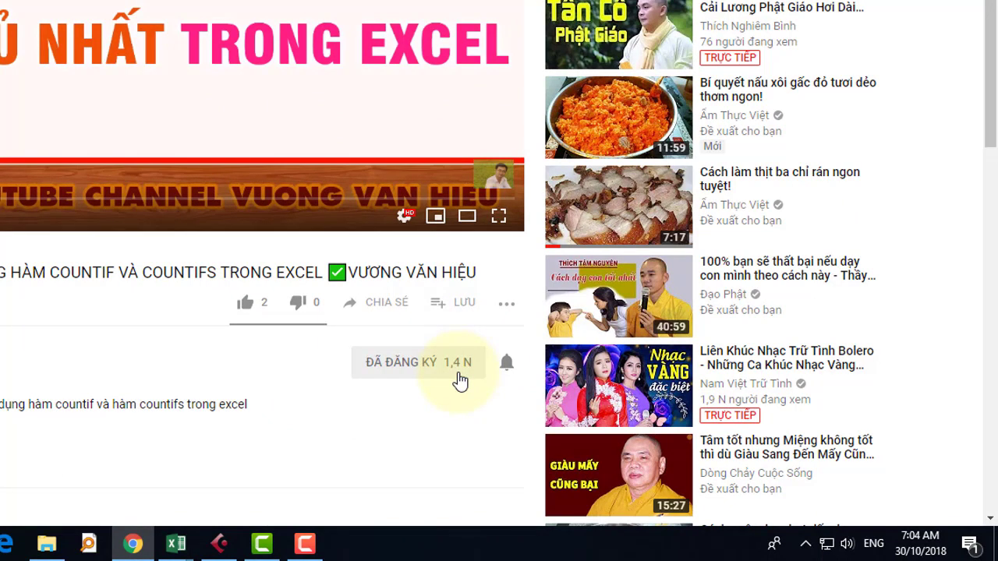
Set the channel's bell notifications to all new videos.
{"action": "left_click", "coordinate": [507, 373]}
{"action": "left_click", "coordinate": [507, 373]}
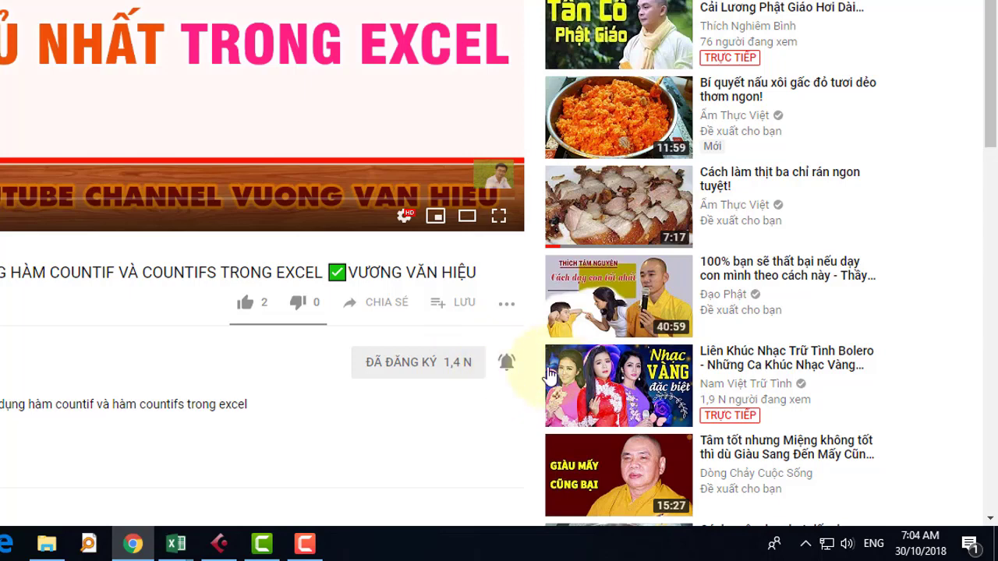
{"action": "left_click", "coordinate": [506, 368]}
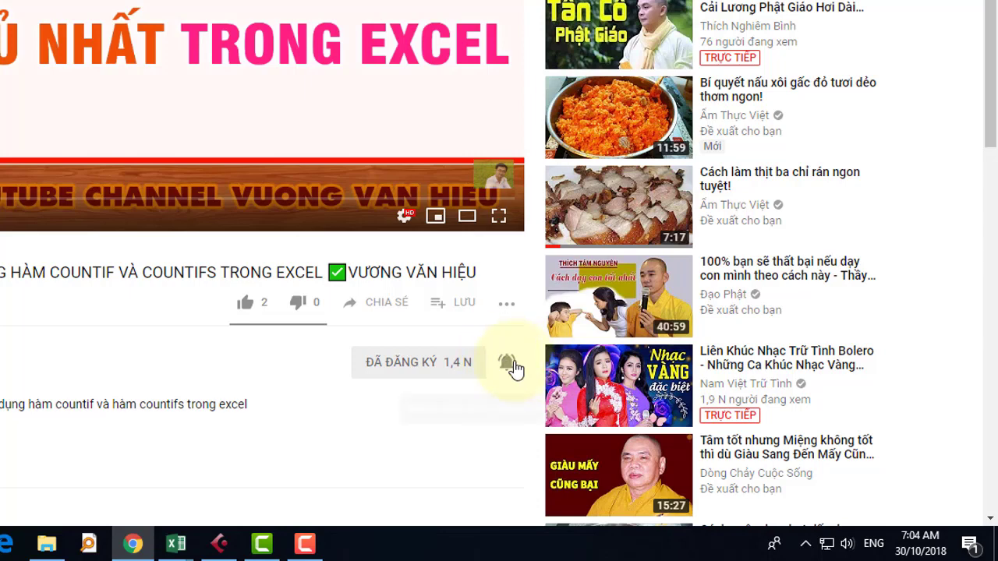
{"action": "left_click", "coordinate": [507, 367]}
{"action": "scroll", "coordinate": [270, 382], "scroll_direction": "up", "scroll_amount": 1}
{"action": "scroll", "coordinate": [390, 351], "scroll_direction": "down", "scroll_amount": 2}
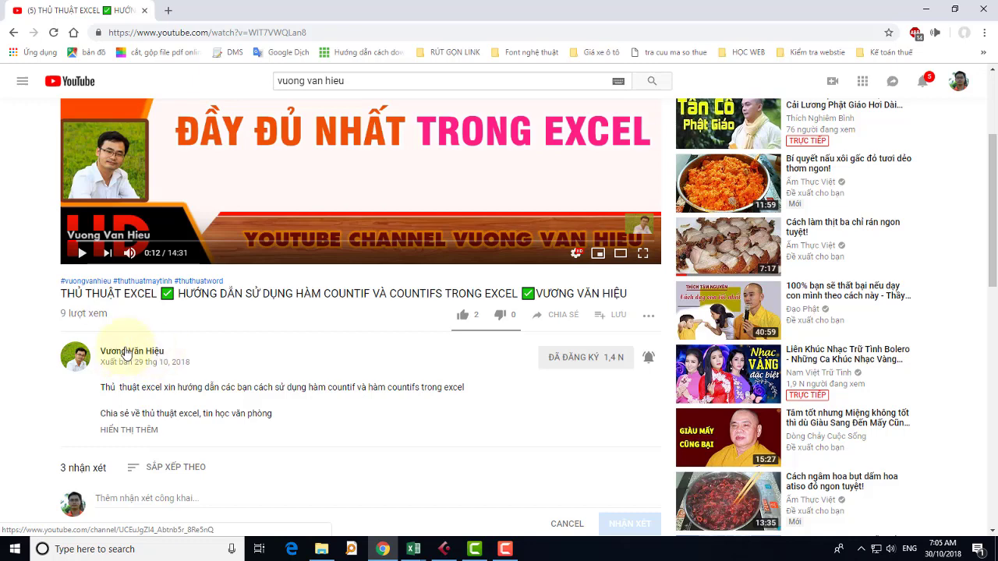
Go to the tutorial video's channel page.
{"action": "left_click", "coordinate": [130, 357]}
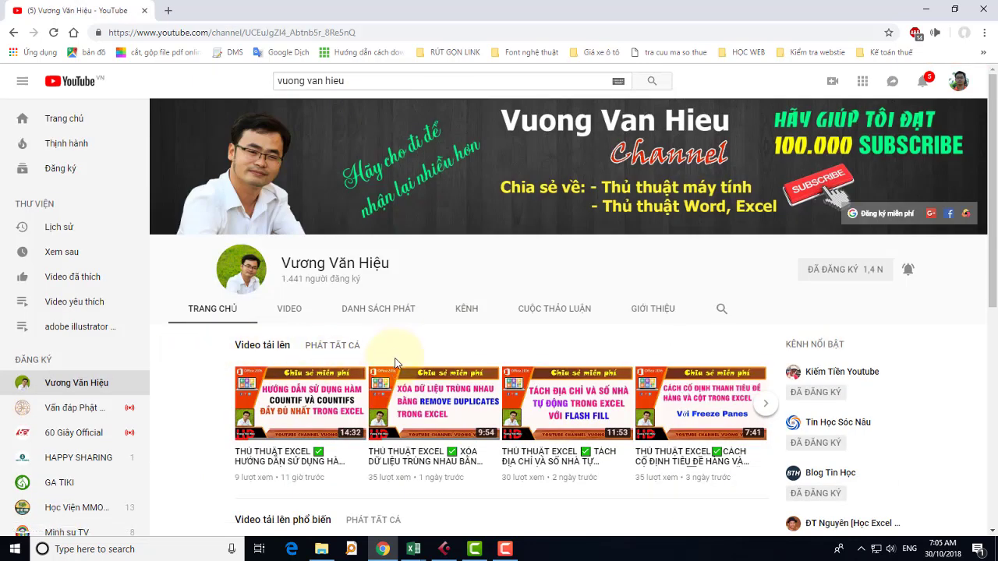
{"action": "scroll", "coordinate": [421, 374], "scroll_direction": "down", "scroll_amount": 2}
{"action": "scroll", "coordinate": [425, 379], "scroll_direction": "up", "scroll_amount": 2}
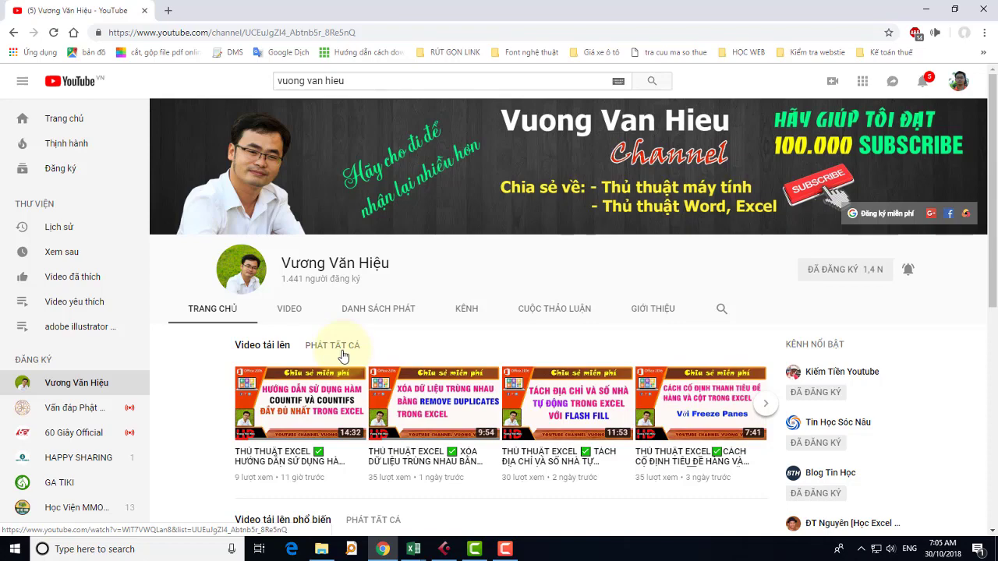
Browse the channel's uploads on the VIDEO tab, then view its DANH SÁCH PHÁT playlists.
{"action": "left_click", "coordinate": [290, 312]}
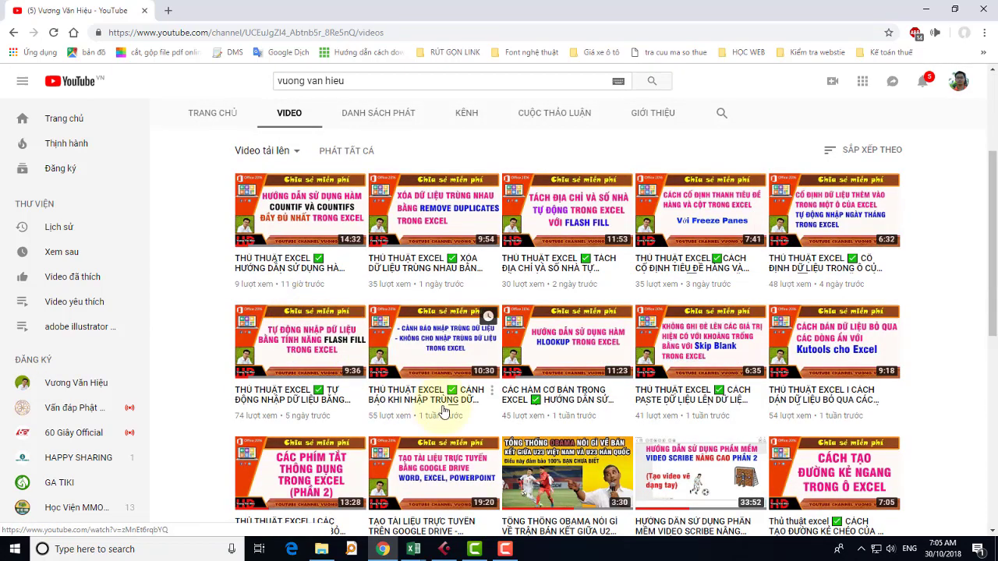
{"action": "scroll", "coordinate": [442, 412], "scroll_direction": "down", "scroll_amount": 1}
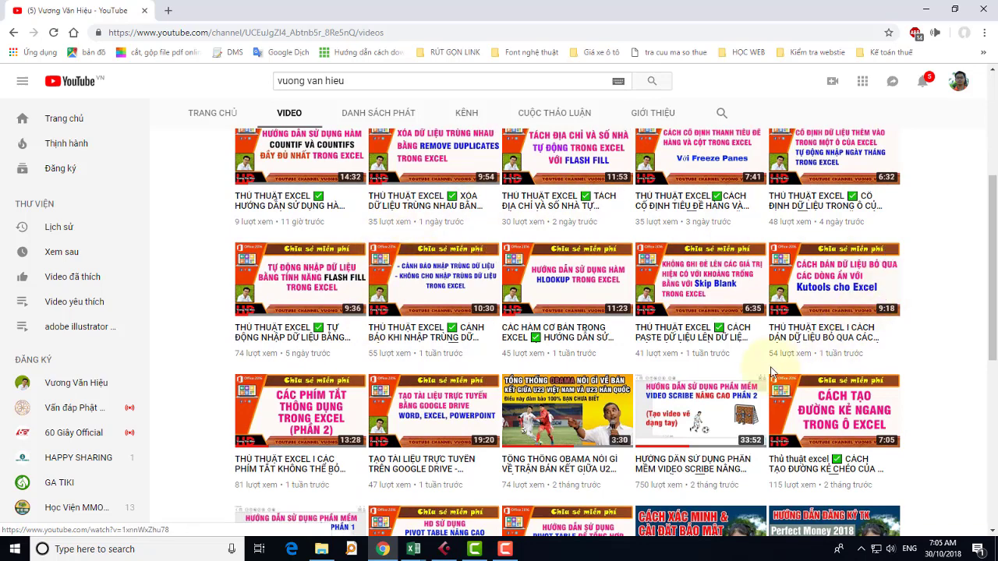
{"action": "scroll", "coordinate": [573, 445], "scroll_direction": "down", "scroll_amount": 2}
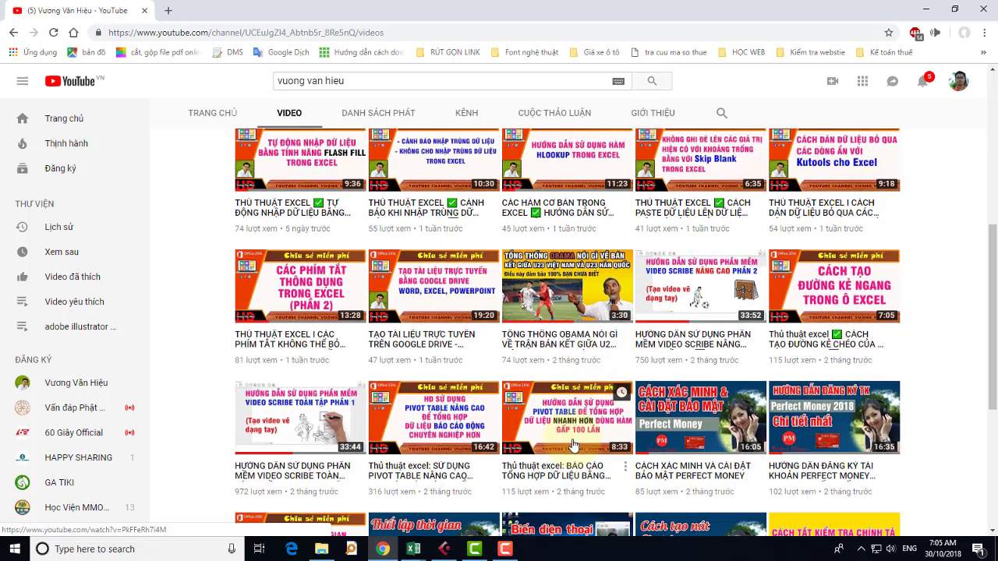
{"action": "scroll", "coordinate": [573, 445], "scroll_direction": "down", "scroll_amount": 2}
{"action": "scroll", "coordinate": [573, 441], "scroll_direction": "down", "scroll_amount": 1}
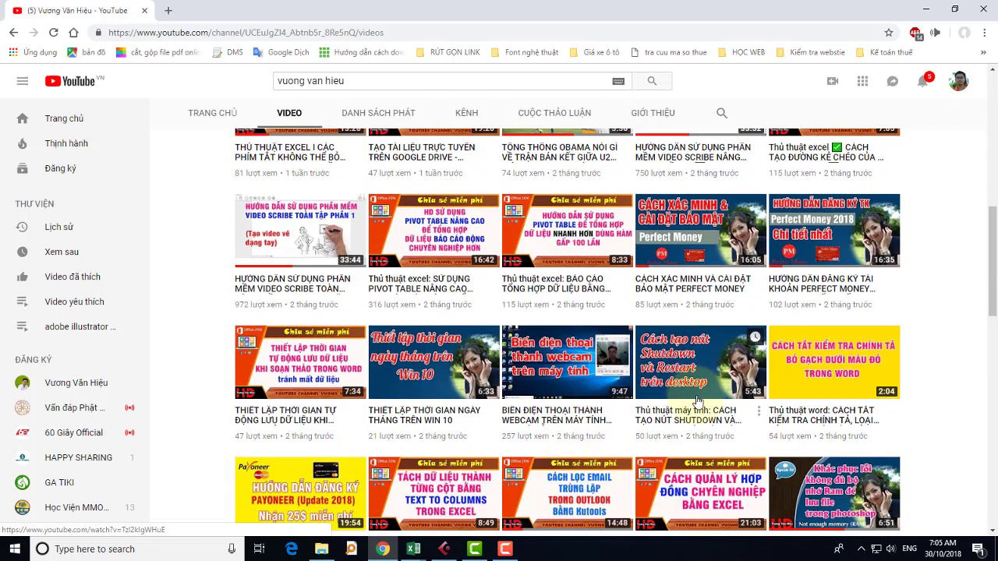
{"action": "scroll", "coordinate": [697, 402], "scroll_direction": "down", "scroll_amount": 2}
{"action": "scroll", "coordinate": [700, 409], "scroll_direction": "down", "scroll_amount": 2}
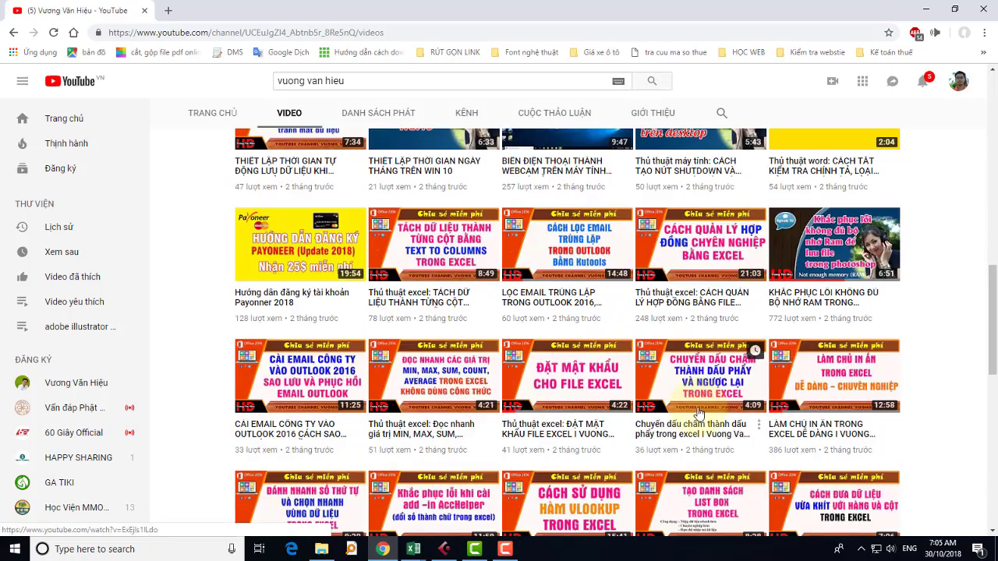
{"action": "scroll", "coordinate": [697, 413], "scroll_direction": "up", "scroll_amount": 3}
{"action": "scroll", "coordinate": [697, 413], "scroll_direction": "up", "scroll_amount": 2}
{"action": "scroll", "coordinate": [697, 413], "scroll_direction": "up", "scroll_amount": 2}
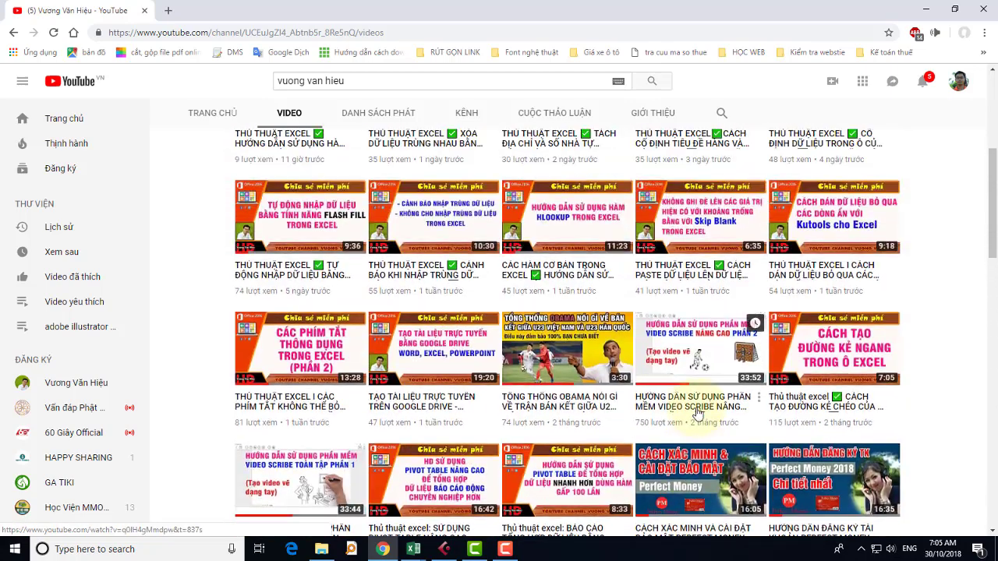
{"action": "scroll", "coordinate": [698, 413], "scroll_direction": "up", "scroll_amount": 3}
{"action": "scroll", "coordinate": [698, 415], "scroll_direction": "up", "scroll_amount": 2}
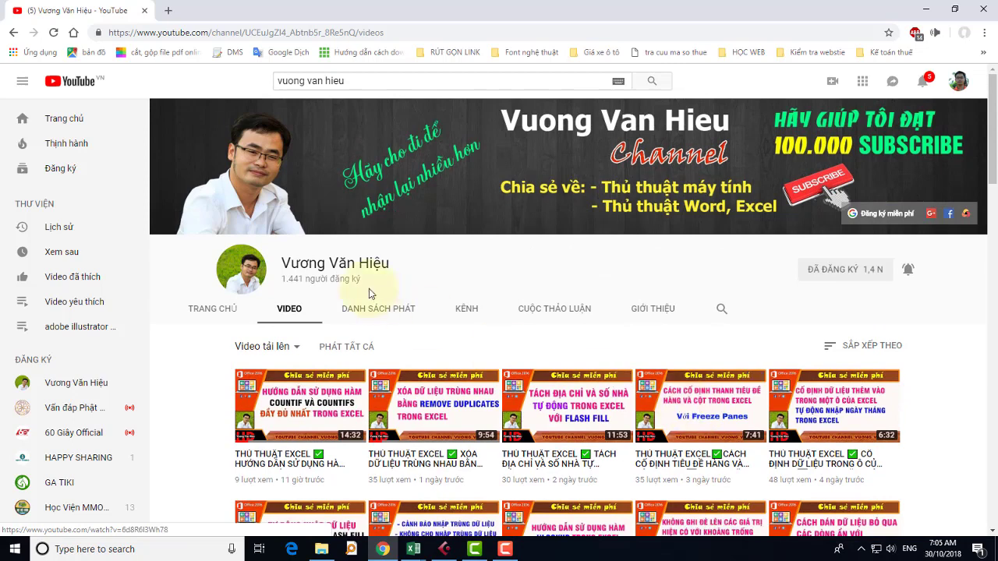
{"action": "left_click", "coordinate": [377, 309]}
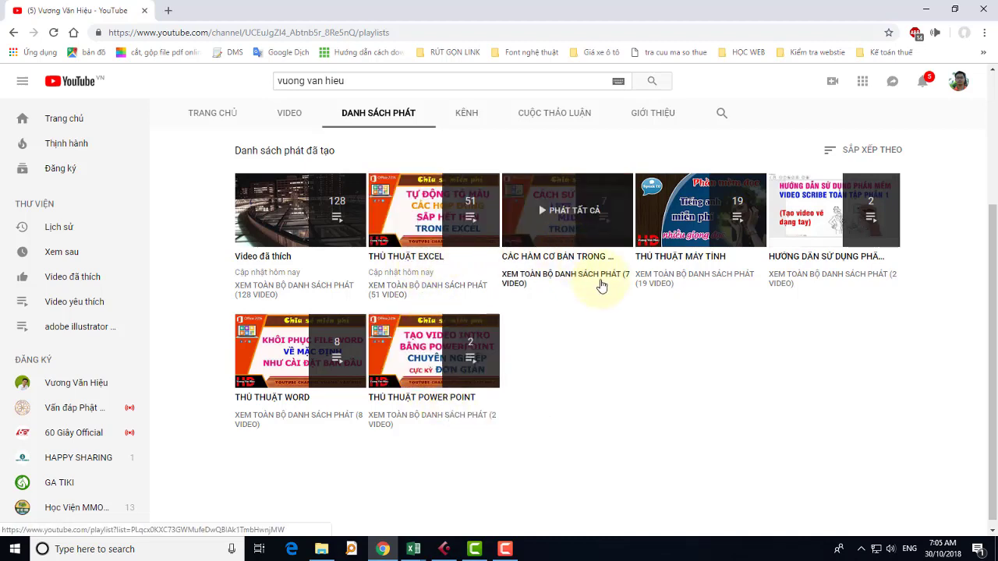
{"action": "scroll", "coordinate": [608, 285], "scroll_direction": "up", "scroll_amount": 3}
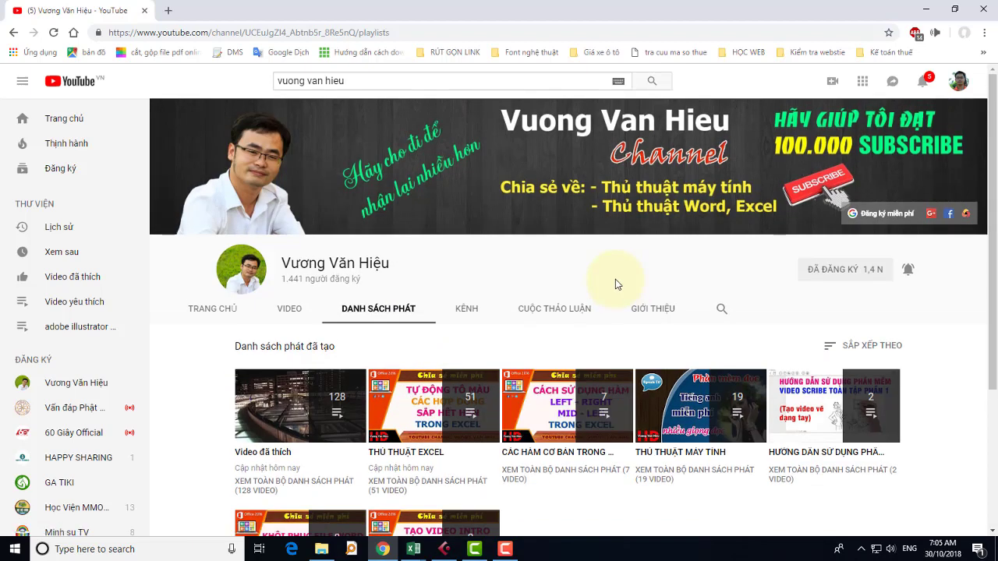